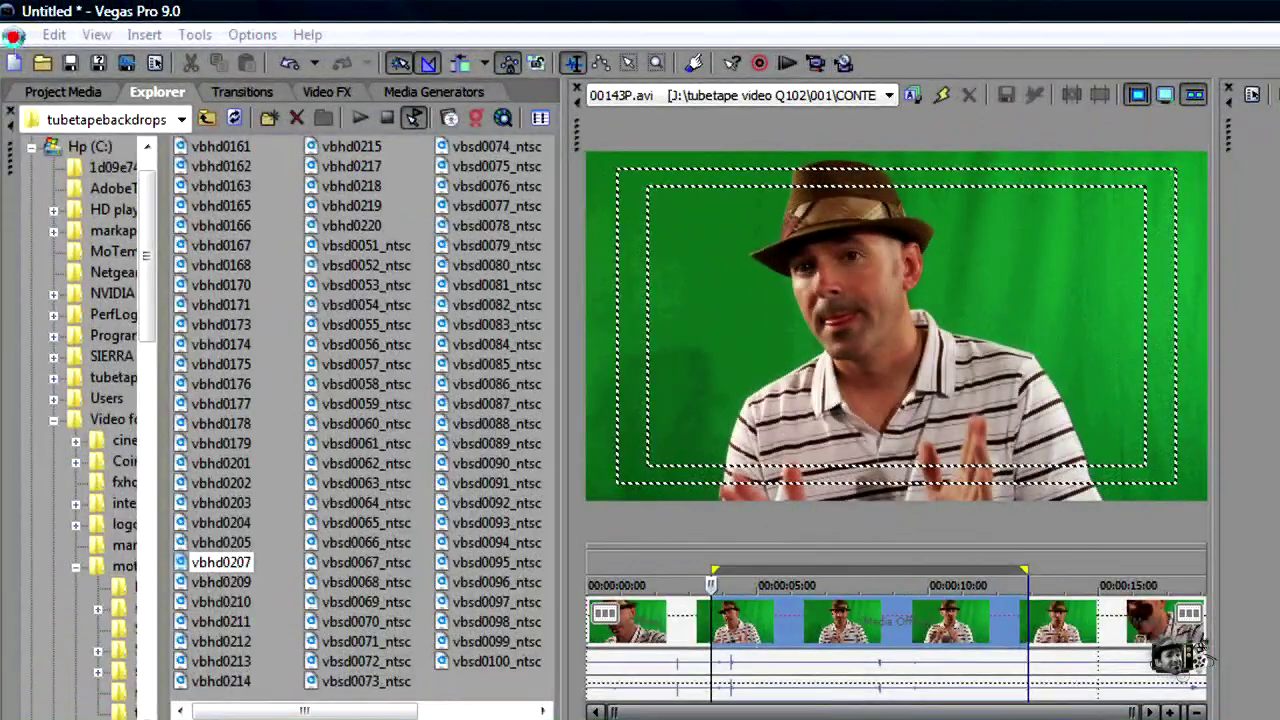
Step: Launch Sony Video Capture from File > Capture Video, keeping DV as the capture format
click(13, 35)
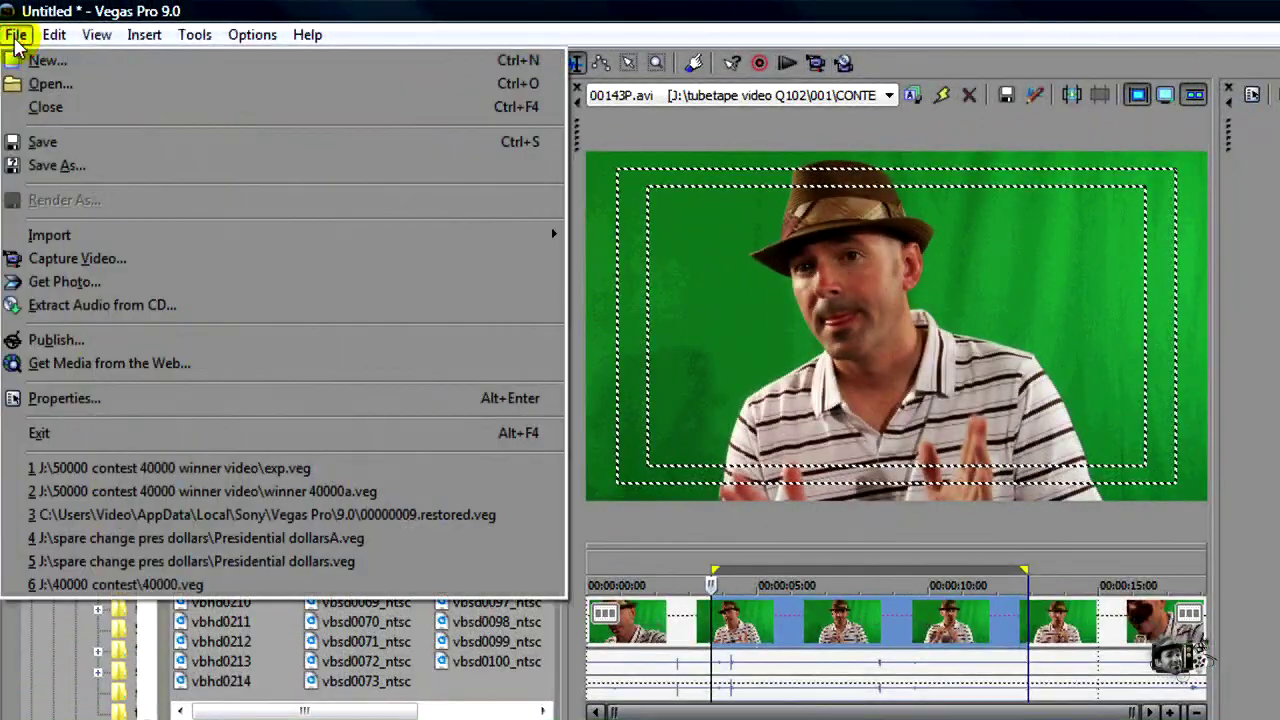
click(33, 262)
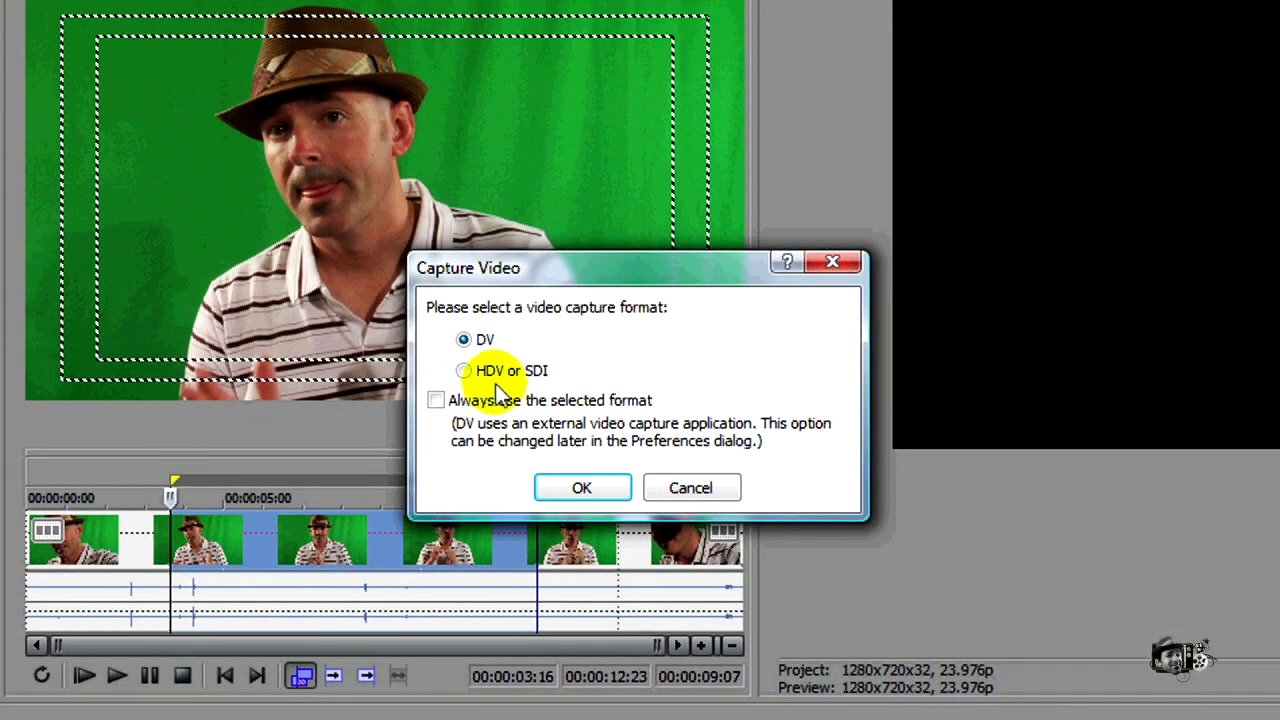
click(466, 372)
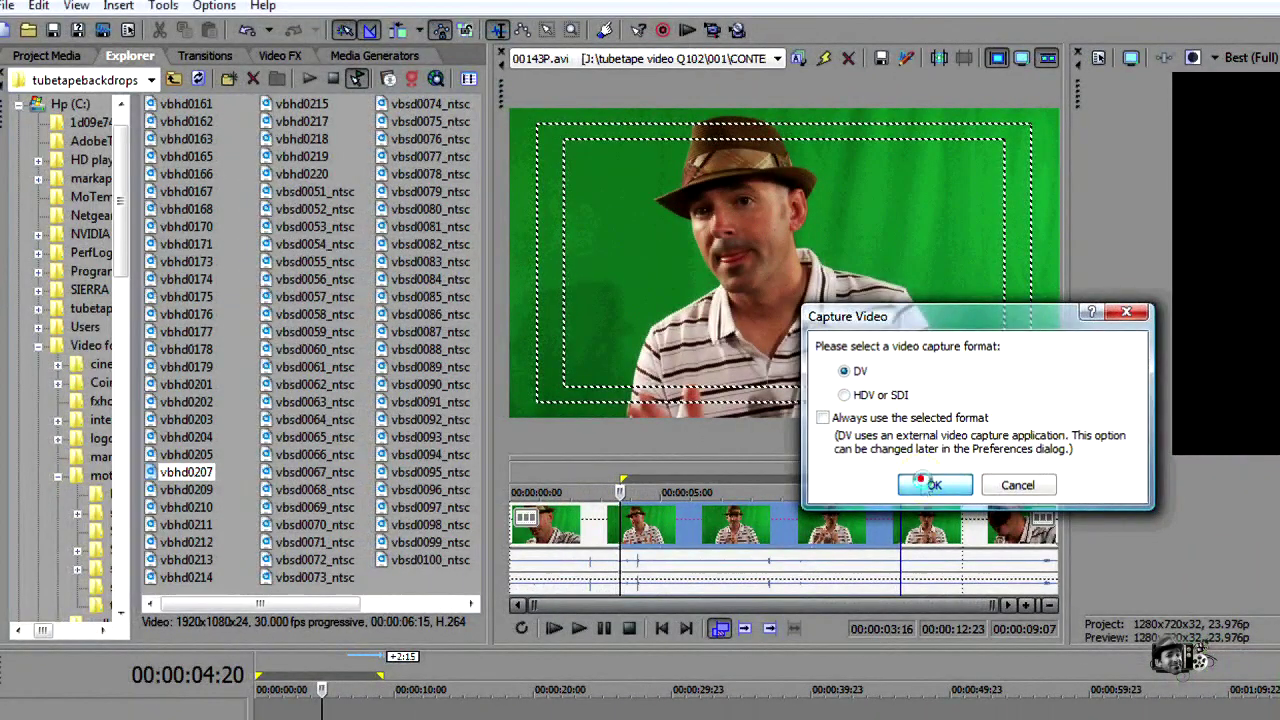
click(736, 486)
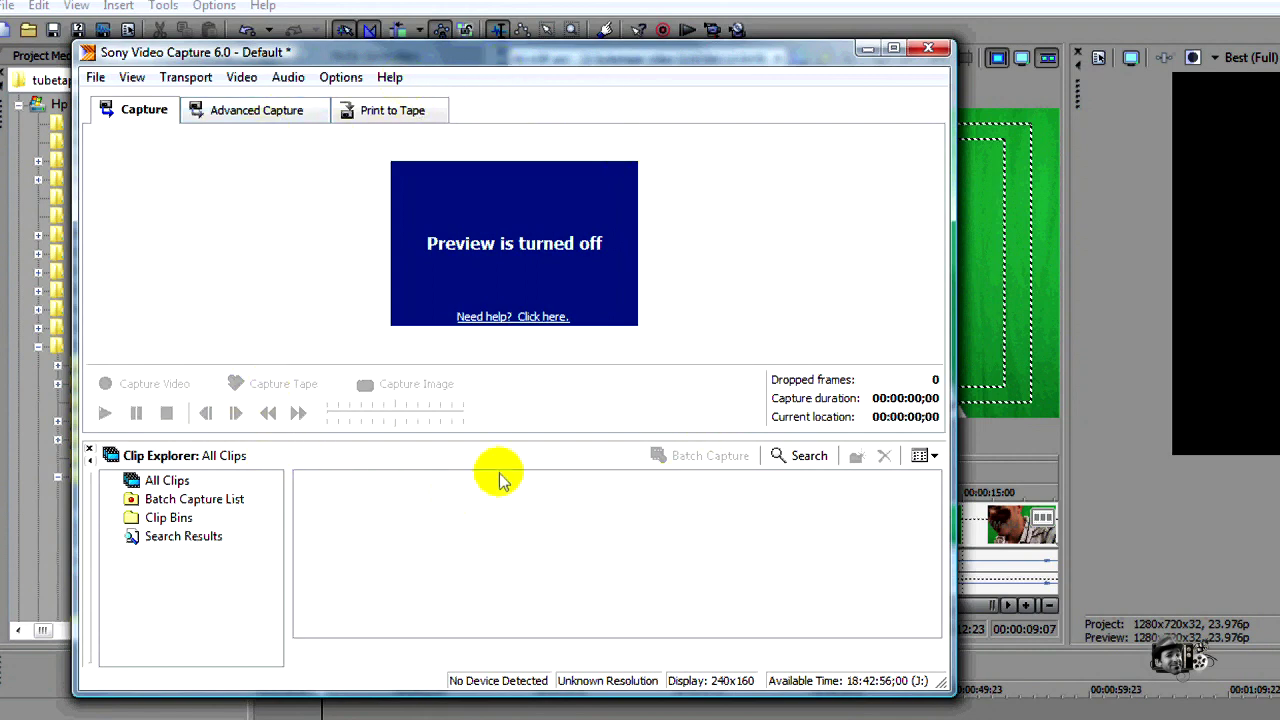
Step: Close Sony Video Capture and answer the save-changes prompt to return to Vegas
click(930, 52)
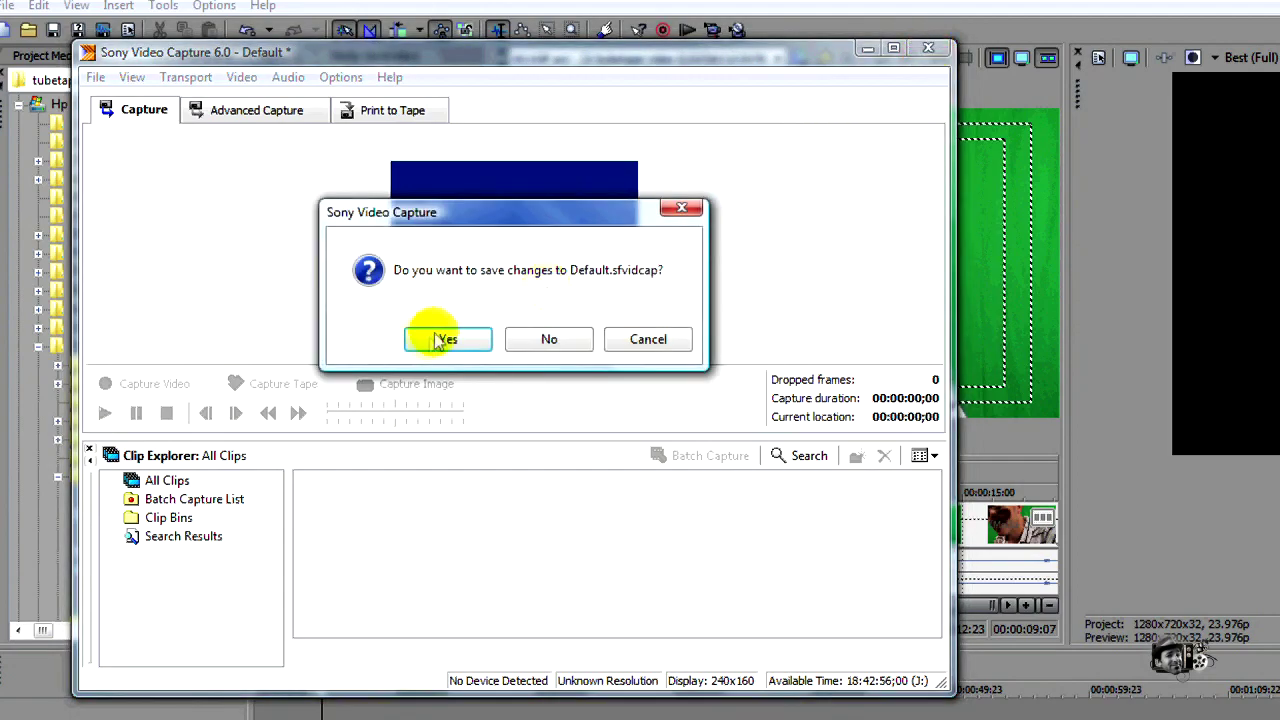
click(549, 337)
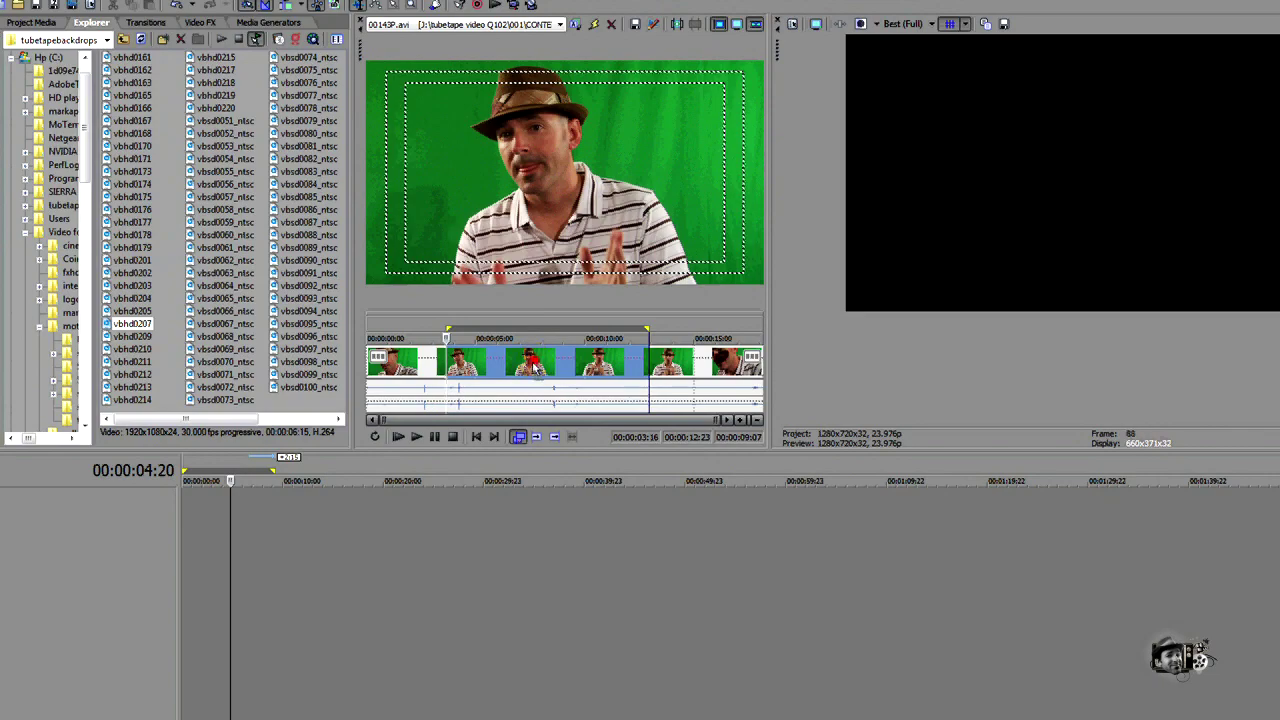
Step: Drag the marked presenter section onto the empty timeline at 00:00:00 as a new video track
drag(535, 368, 225, 499)
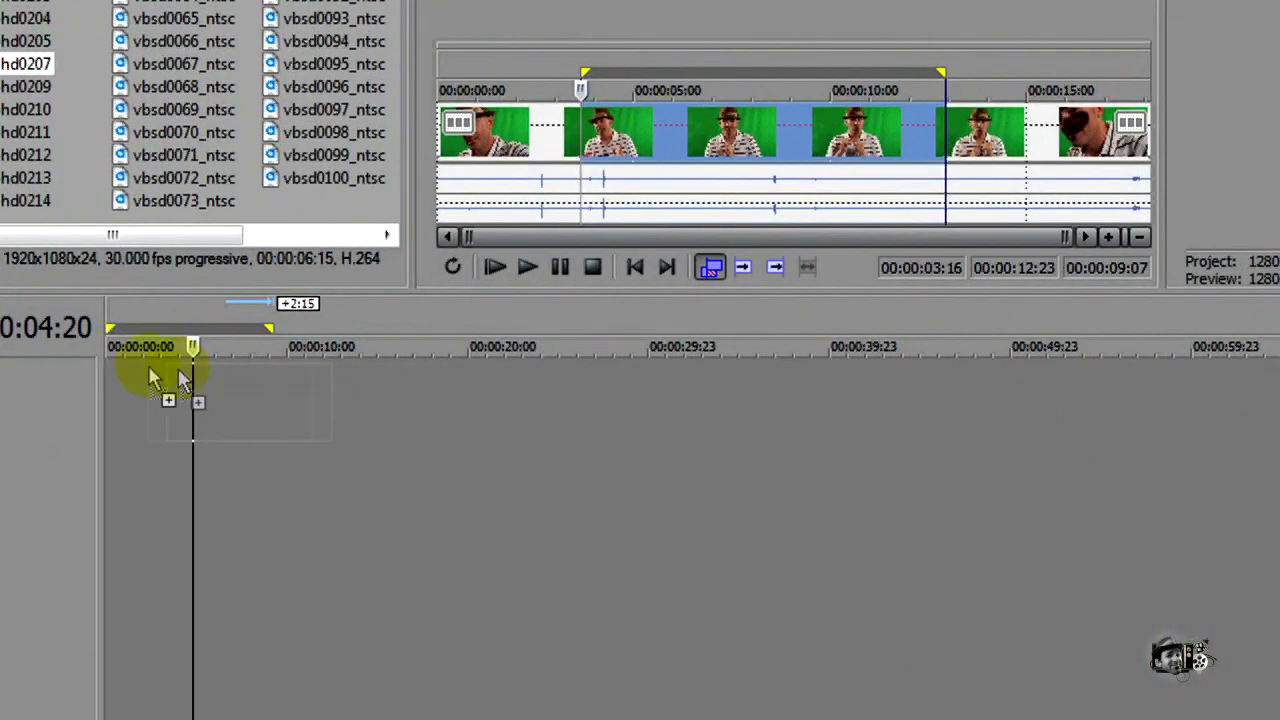
drag(152, 376, 103, 360)
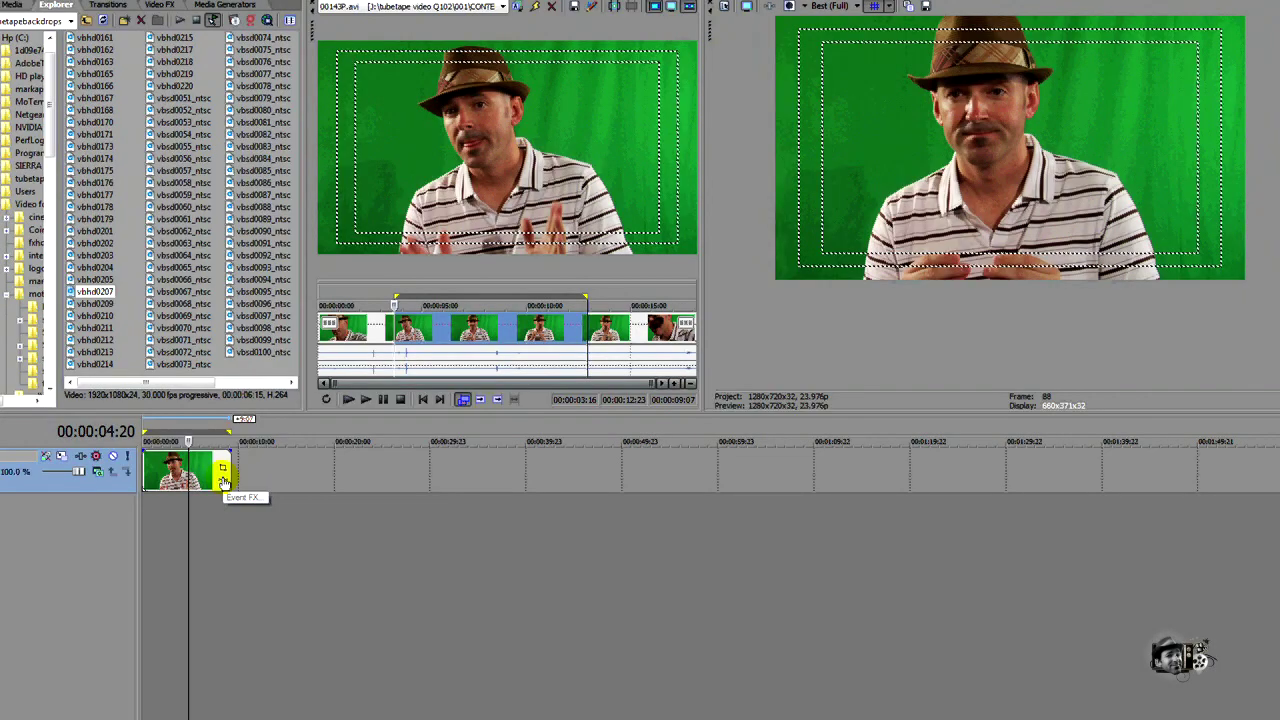
click(223, 472)
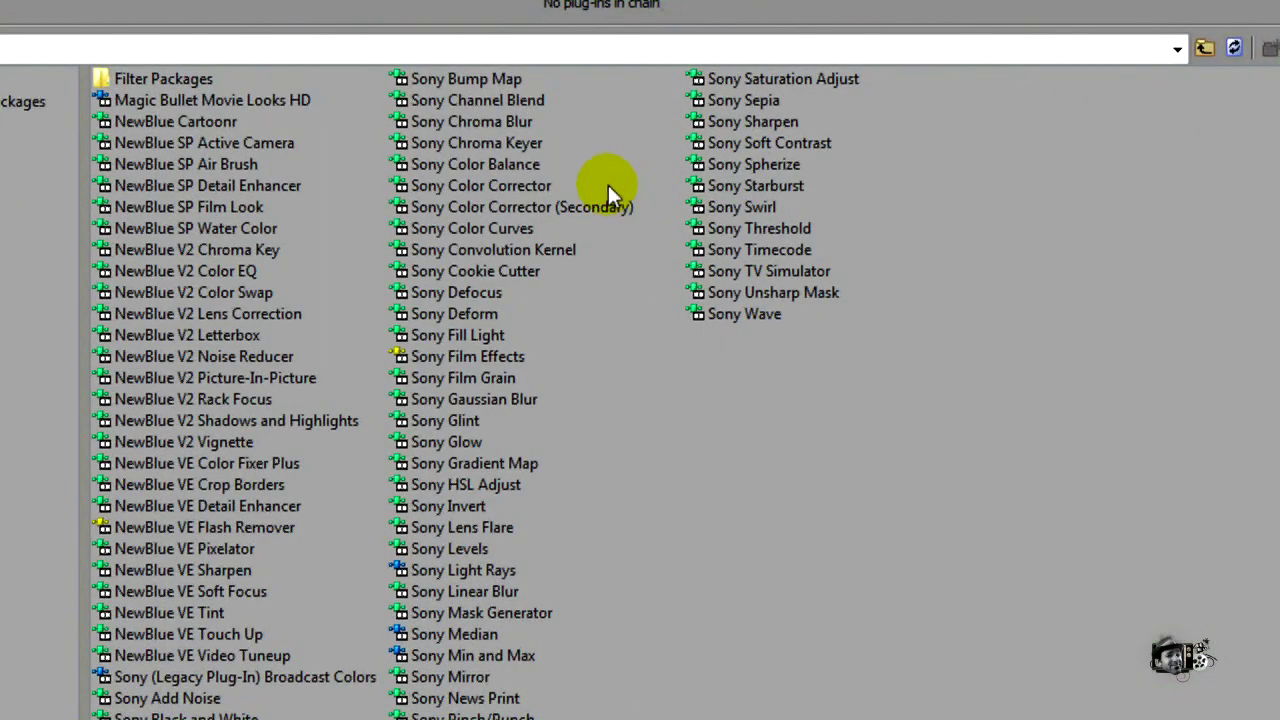
Step: Apply Sony Chroma Keyer with the Pure Green Screen preset and show the mask only
double_click(464, 142)
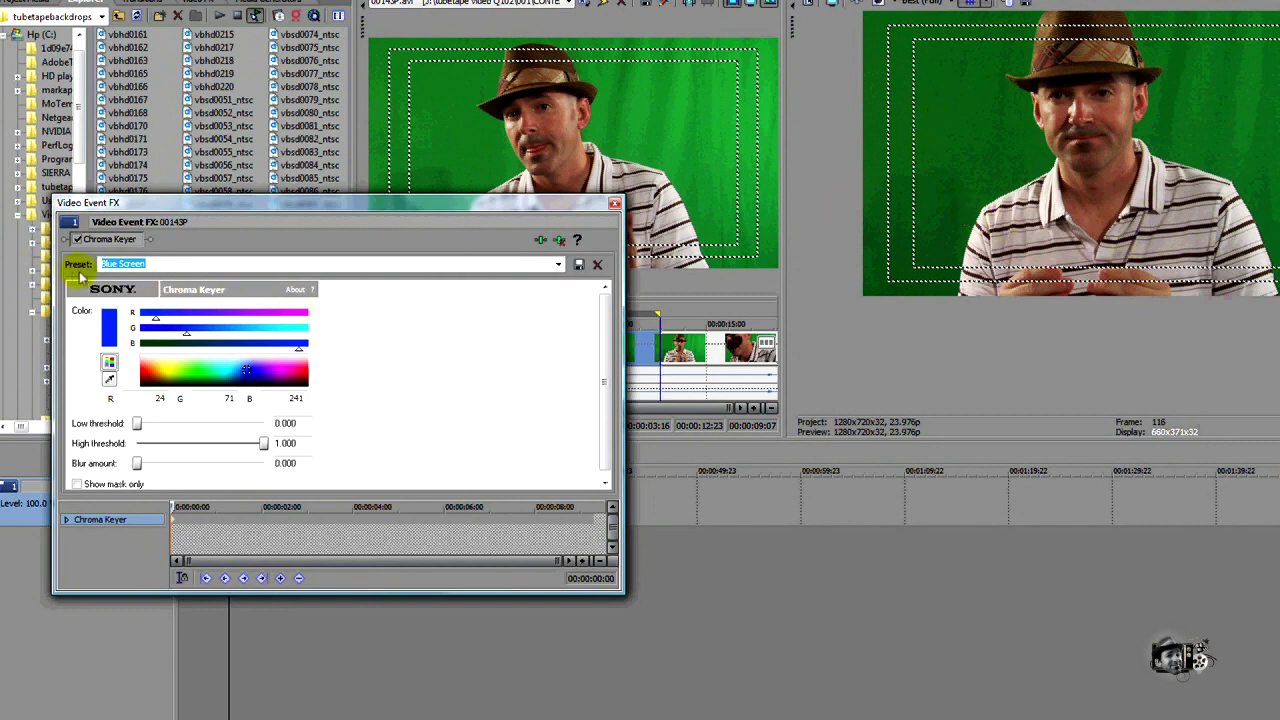
click(558, 265)
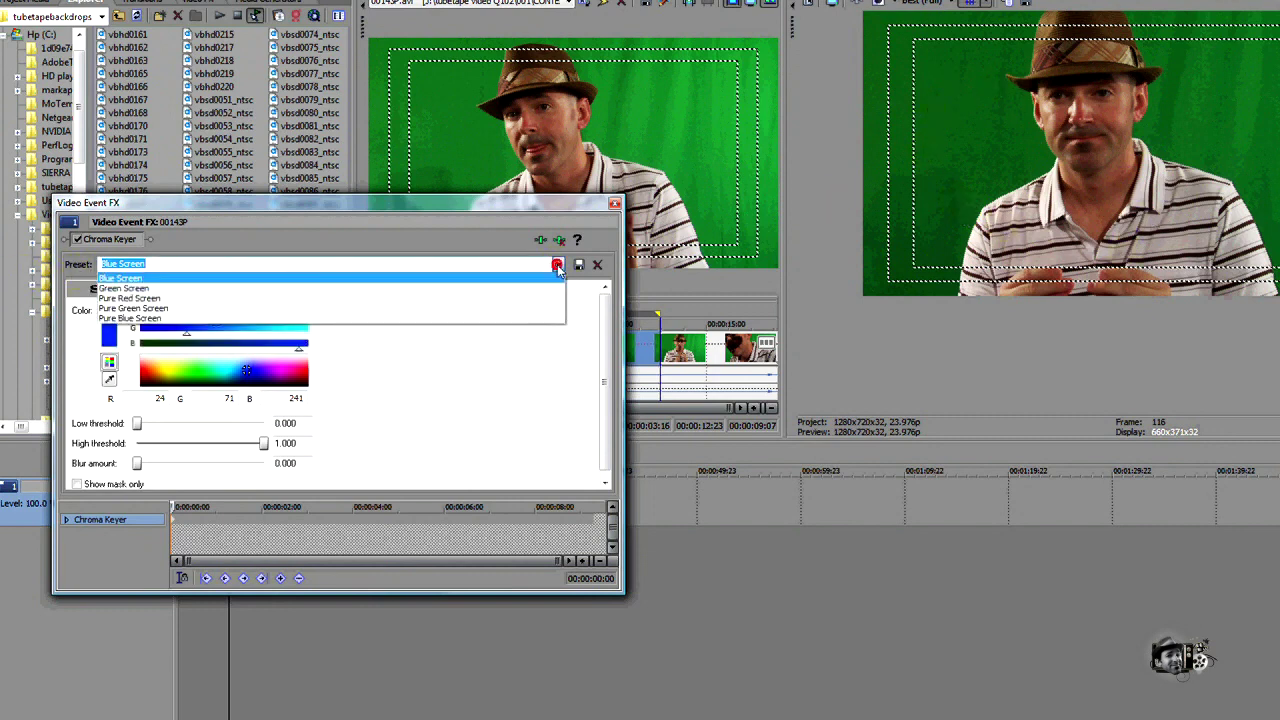
click(461, 309)
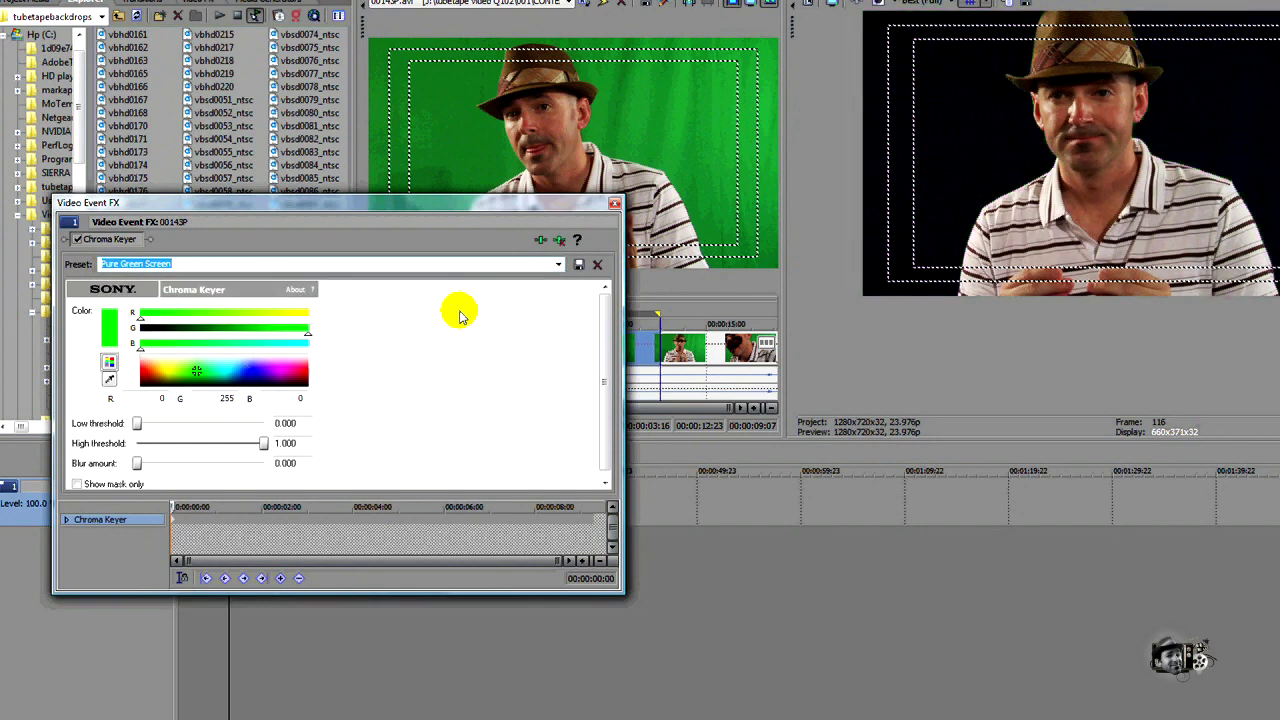
click(558, 264)
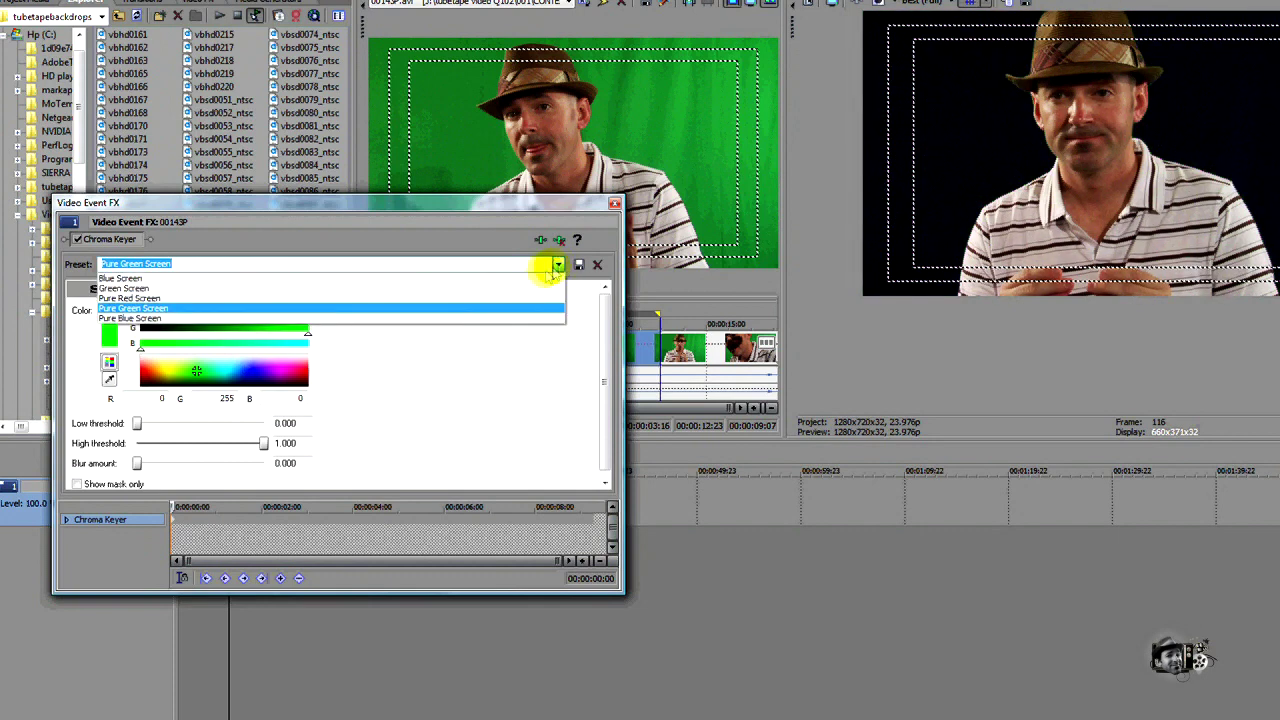
click(491, 313)
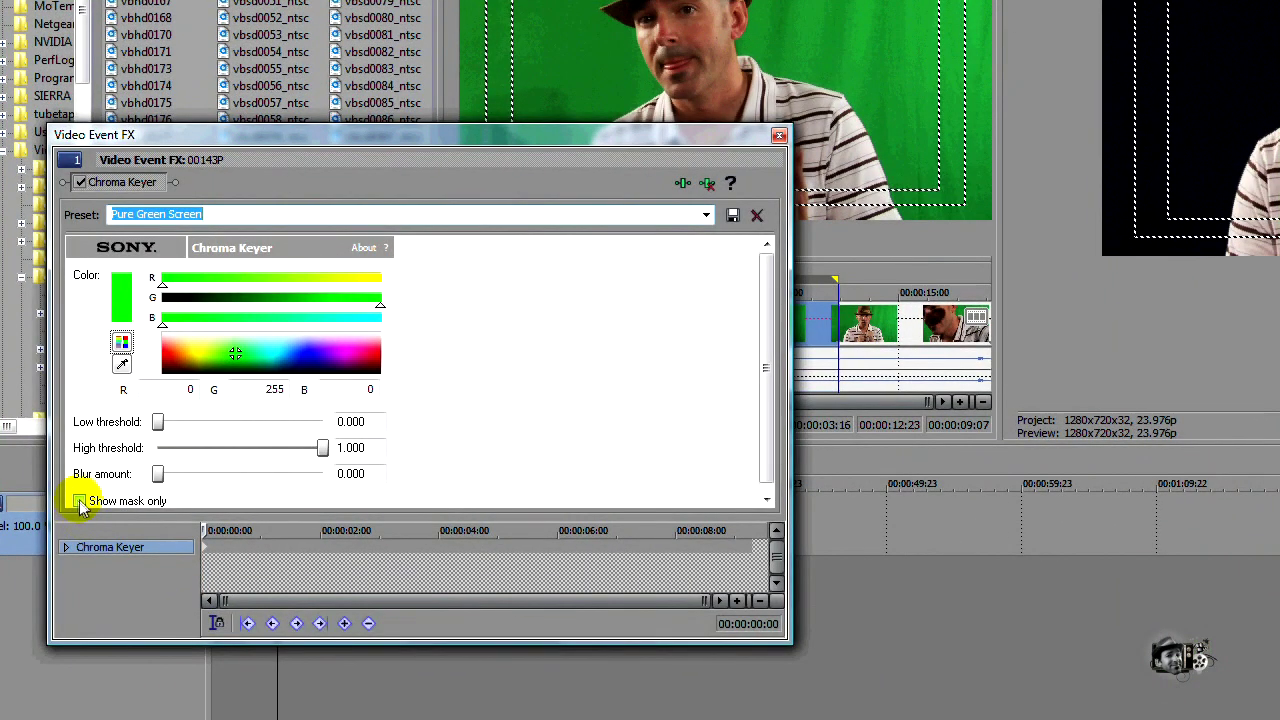
click(79, 501)
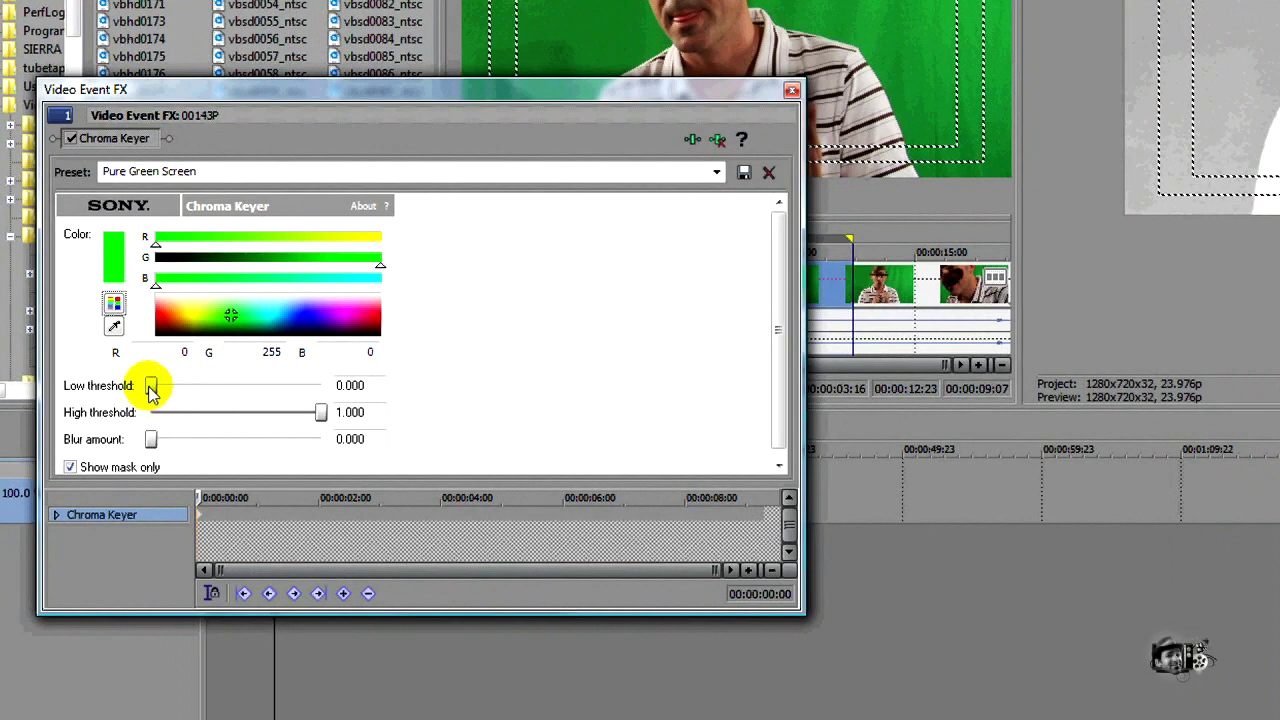
Step: Refine the key to low 0.775, high 0.824, blur 0.002, restore colour preview, close the effect window
mouse_move(154, 388)
mouse_down()
mouse_move(282, 389)
mouse_move(320, 417)
mouse_move(290, 420)
mouse_up()
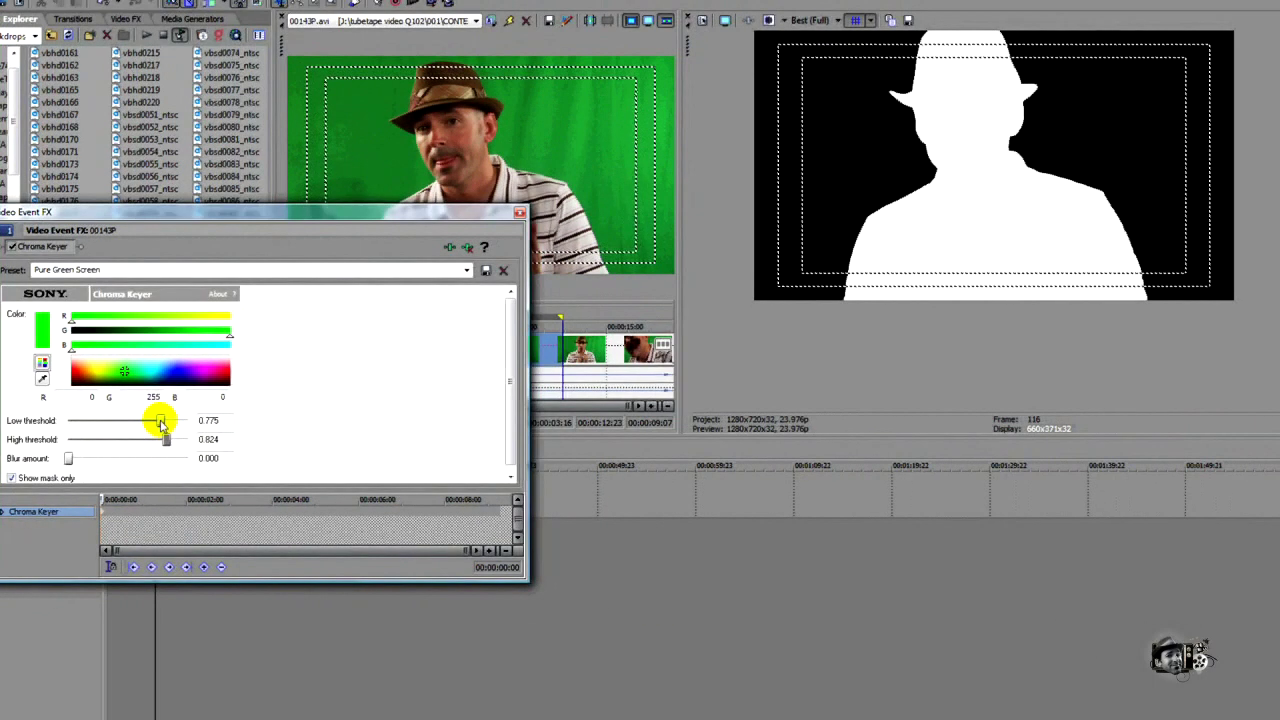
click(276, 386)
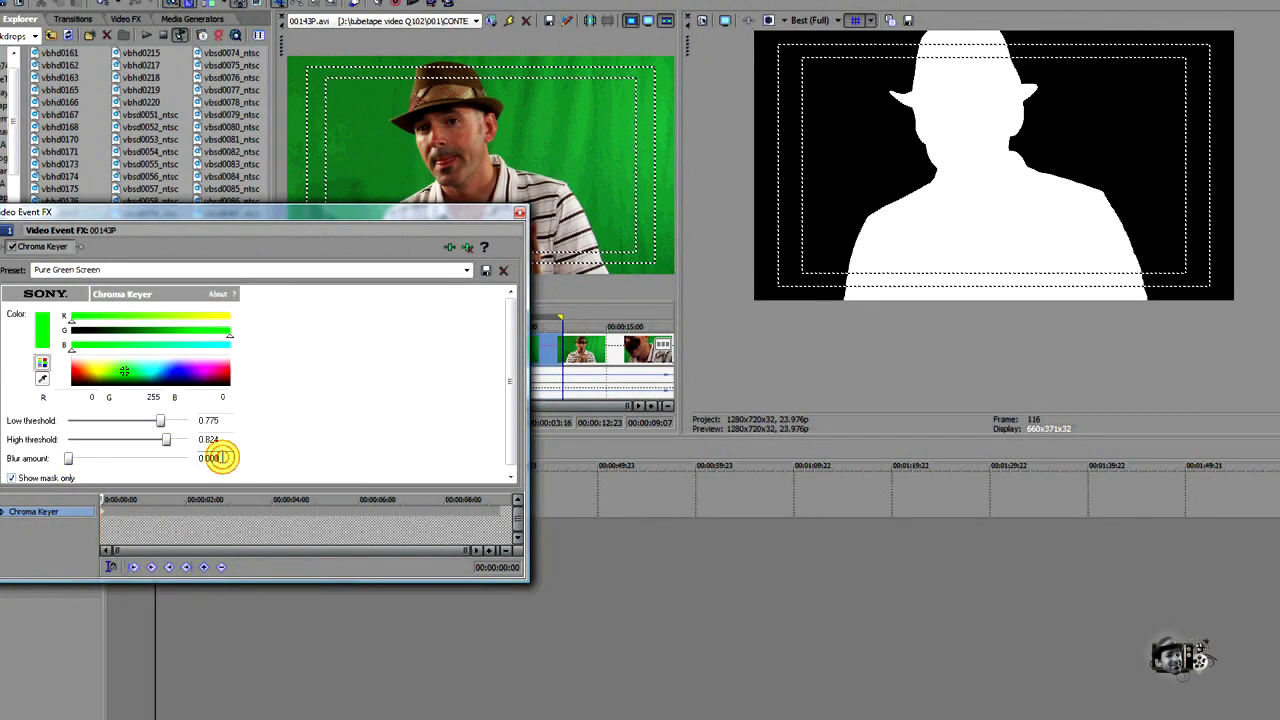
scroll(222, 457, up, 2)
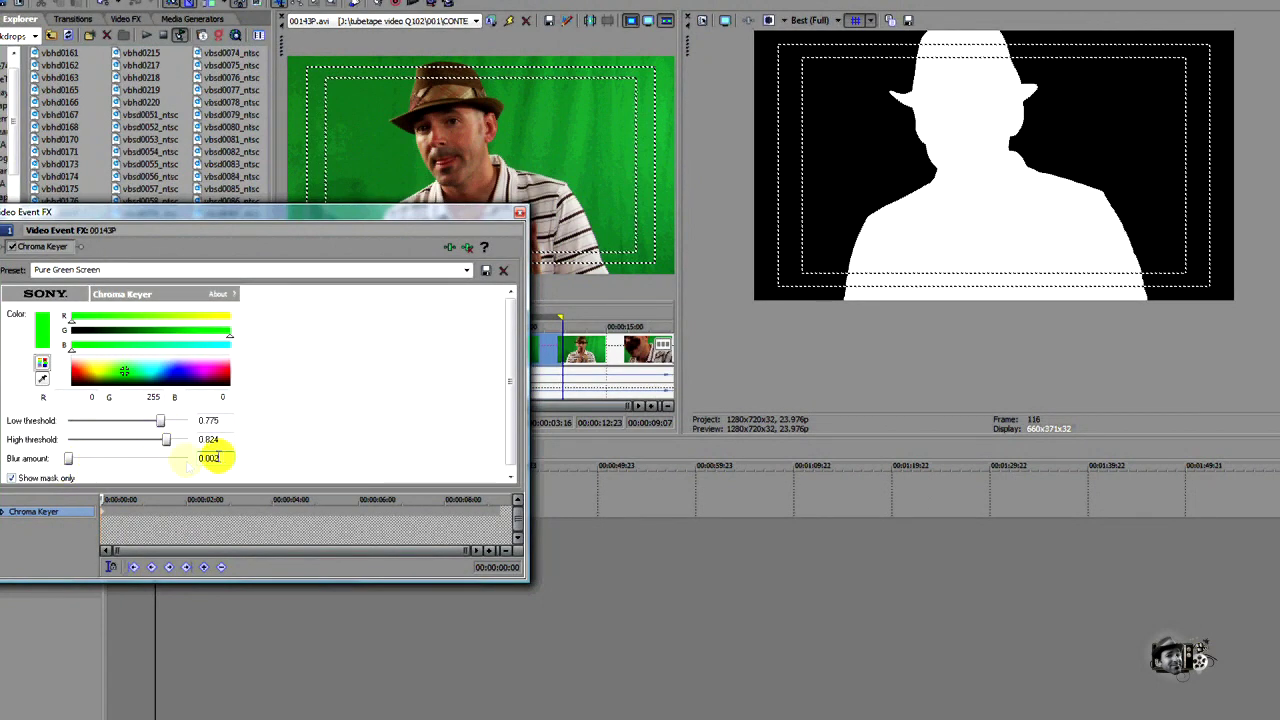
click(10, 478)
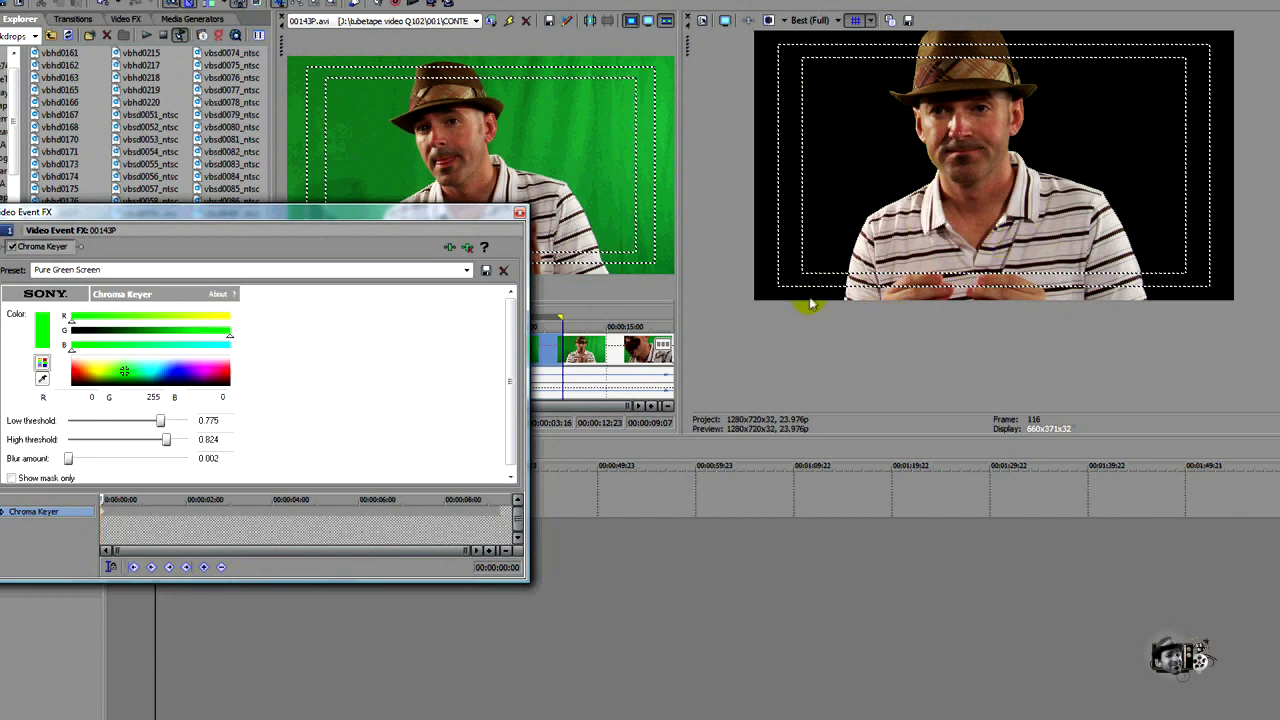
click(520, 212)
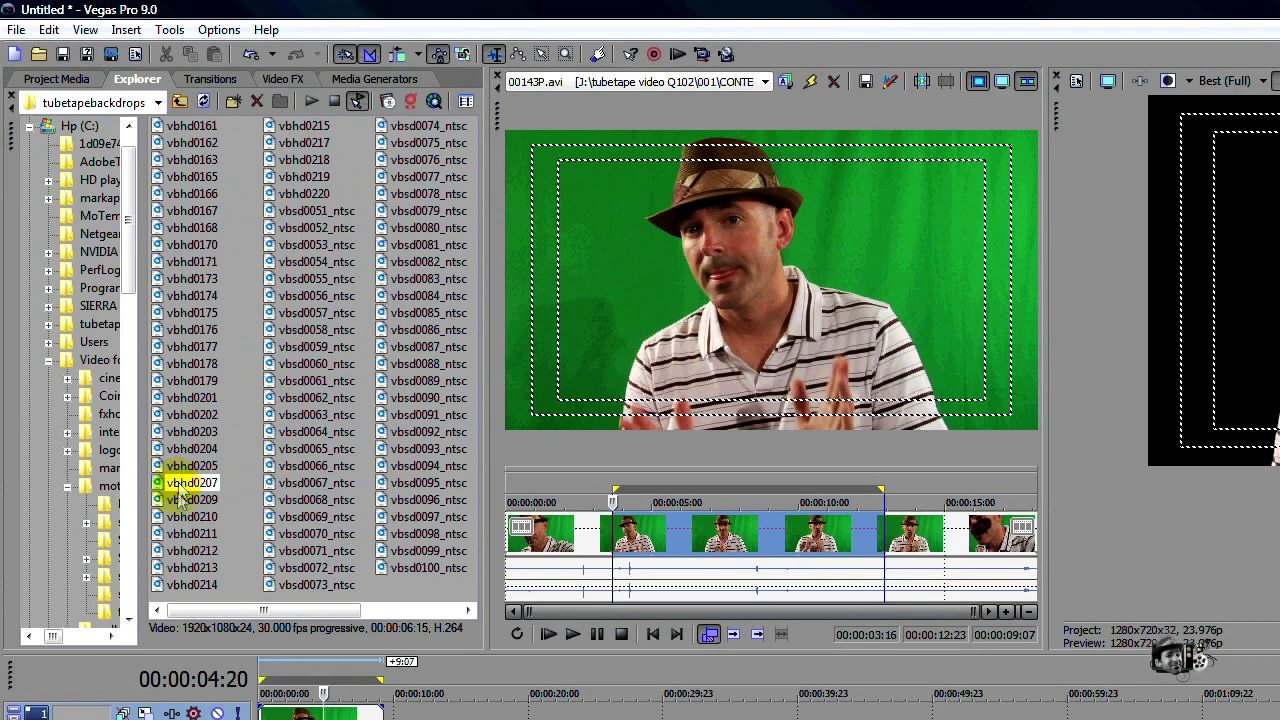
Step: Add the blue vbhd0209 clip on a second track, preview the composite at 00:00:05:15, then move that track up
click(180, 499)
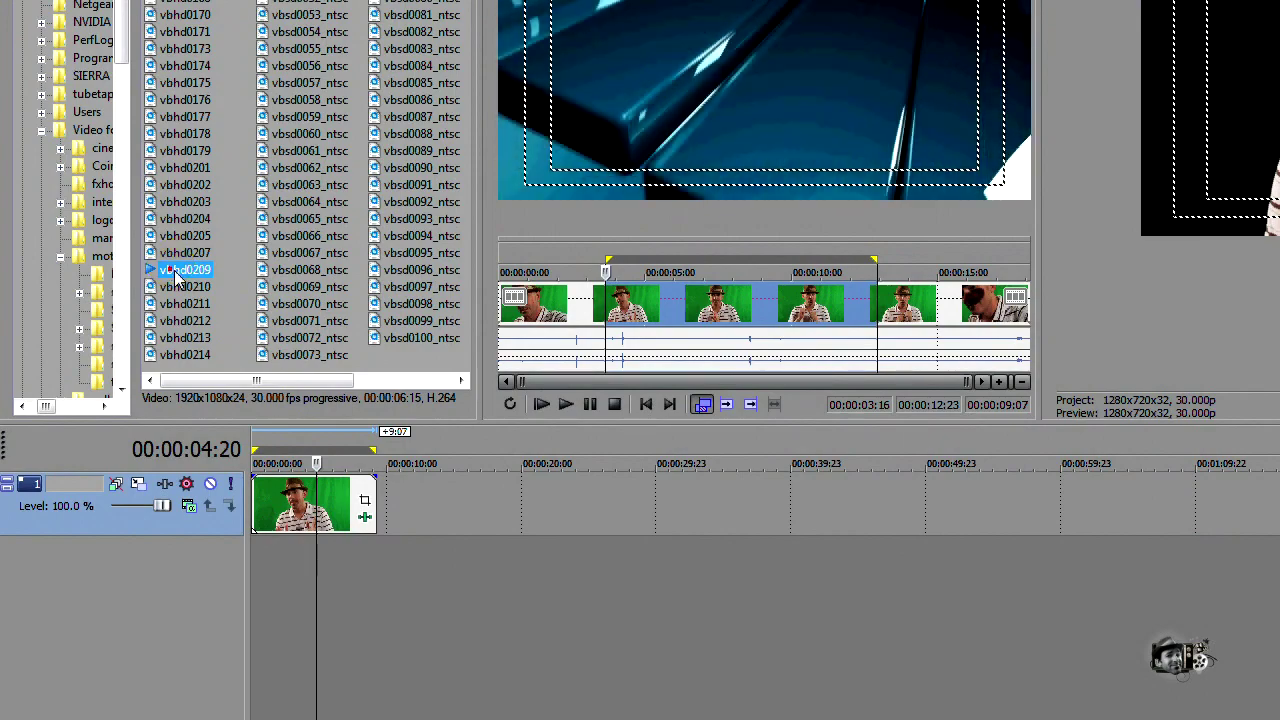
drag(175, 271, 283, 572)
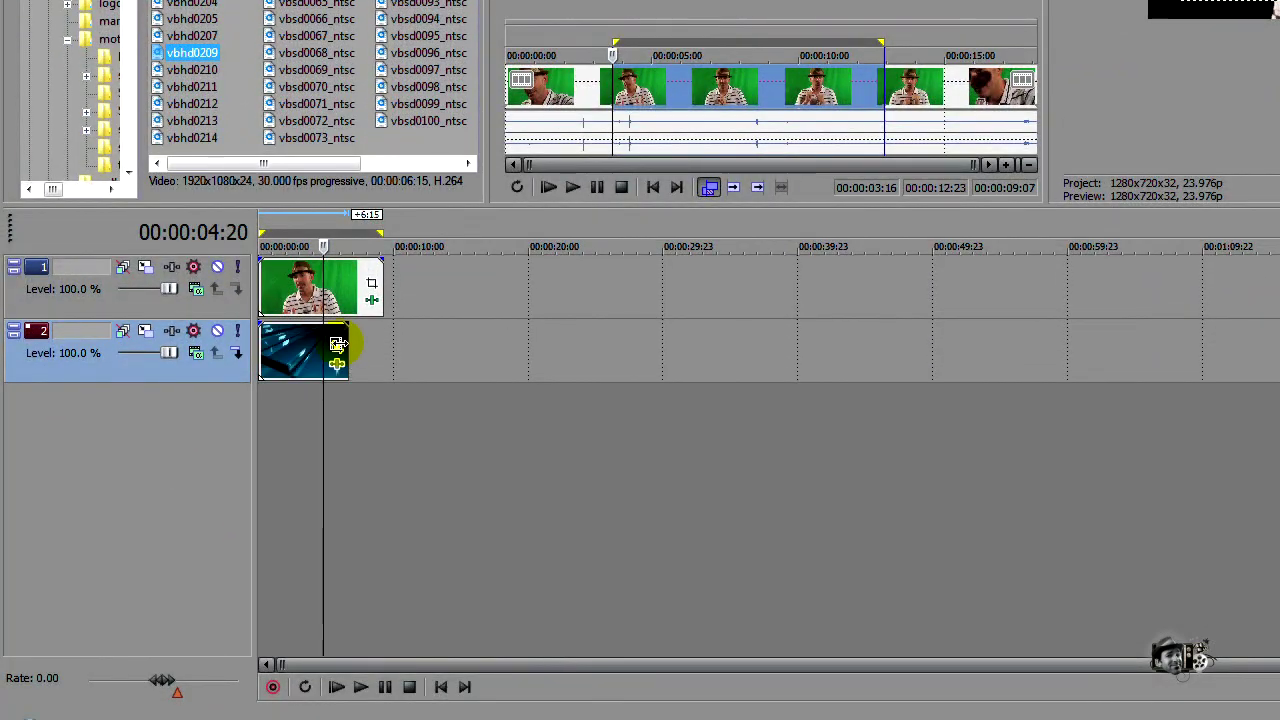
click(296, 360)
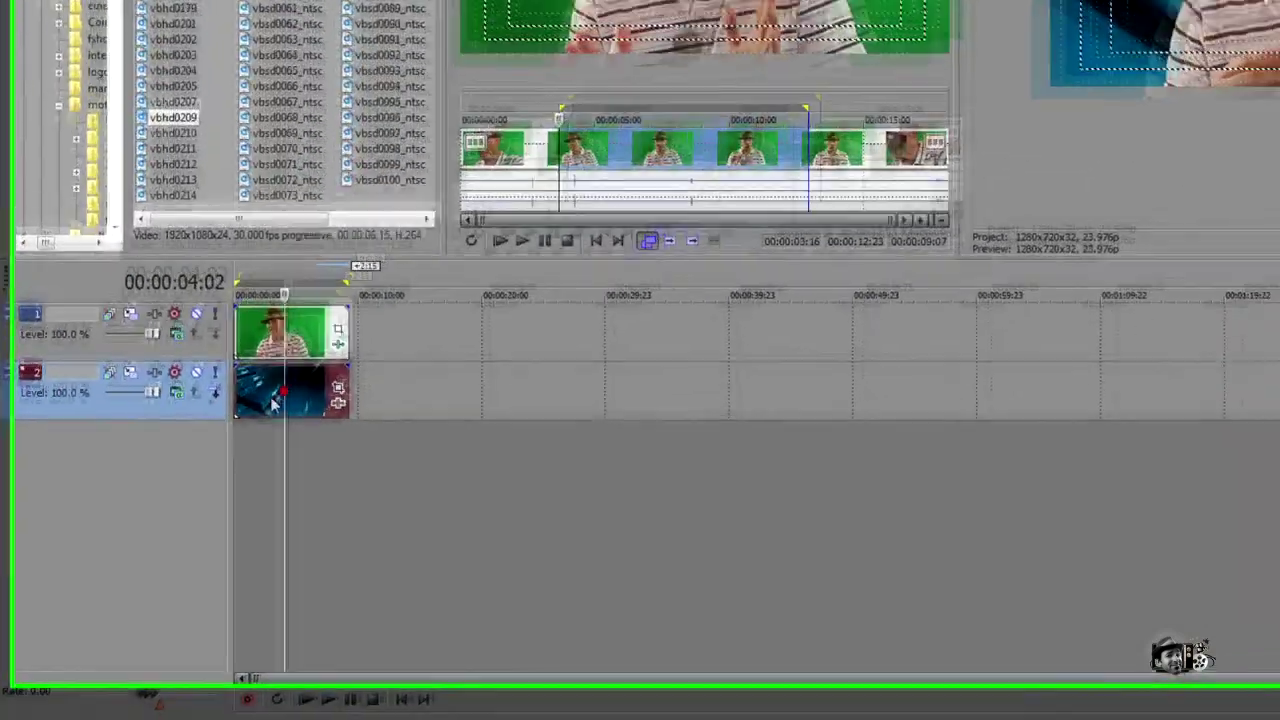
click(270, 400)
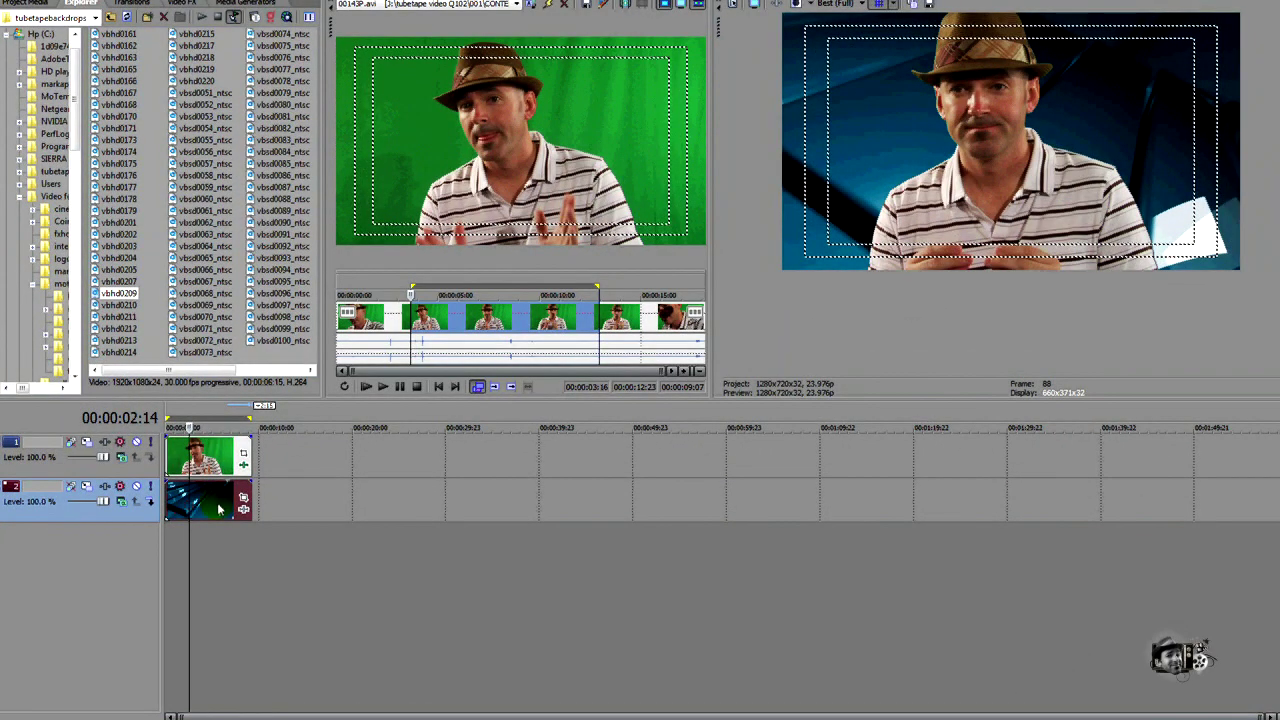
click(218, 510)
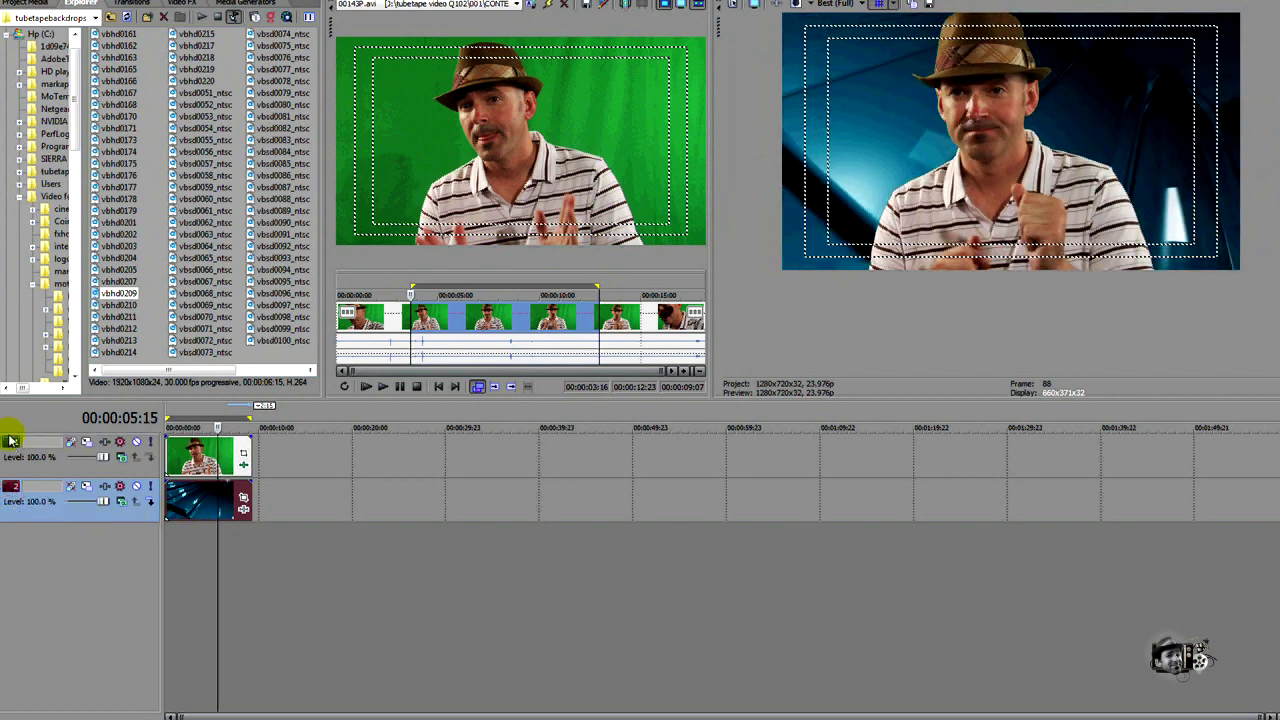
drag(10, 441, 9, 437)
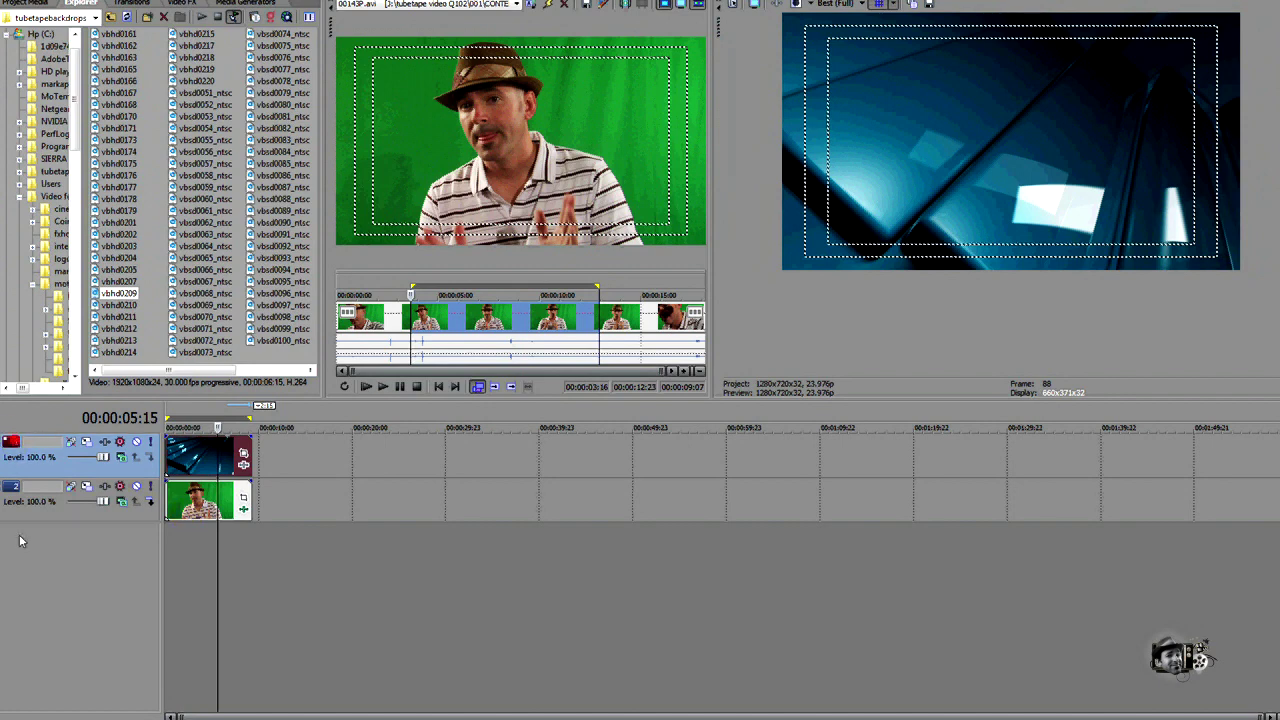
Step: Put the presenter track back above the blue backdrop and set a time selection spanning the clips
drag(20, 533, 24, 530)
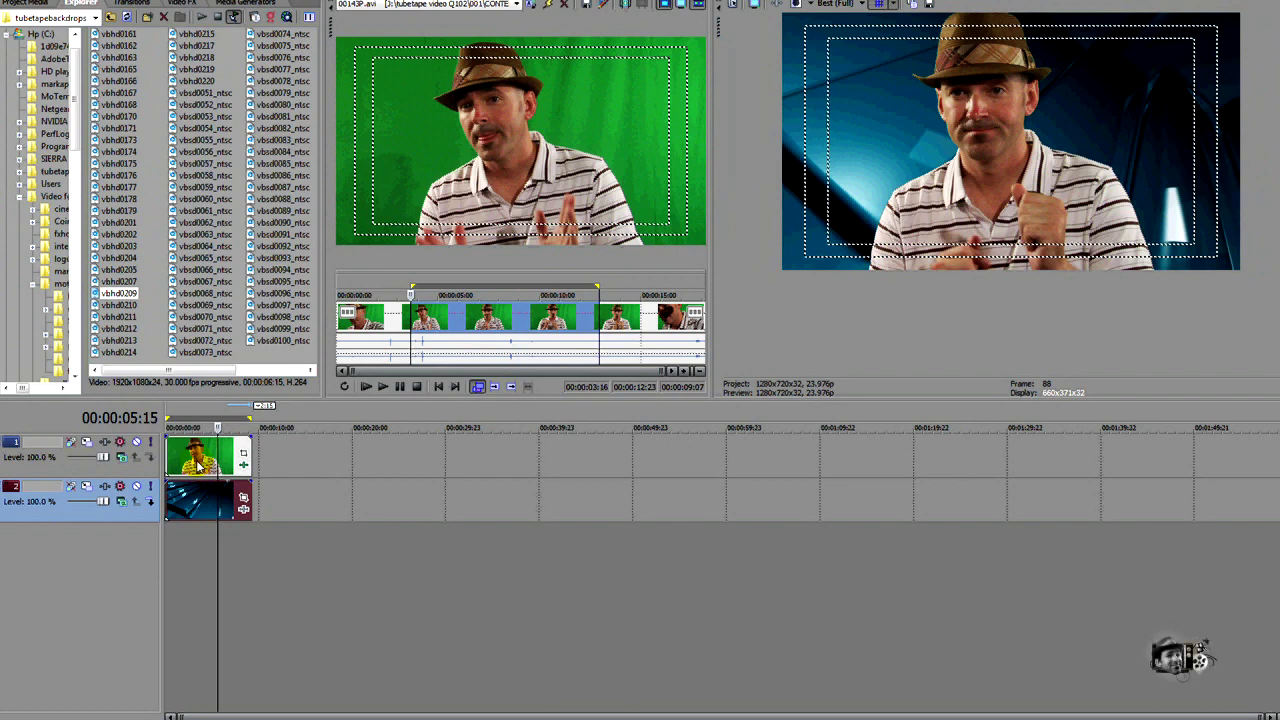
double_click(200, 458)
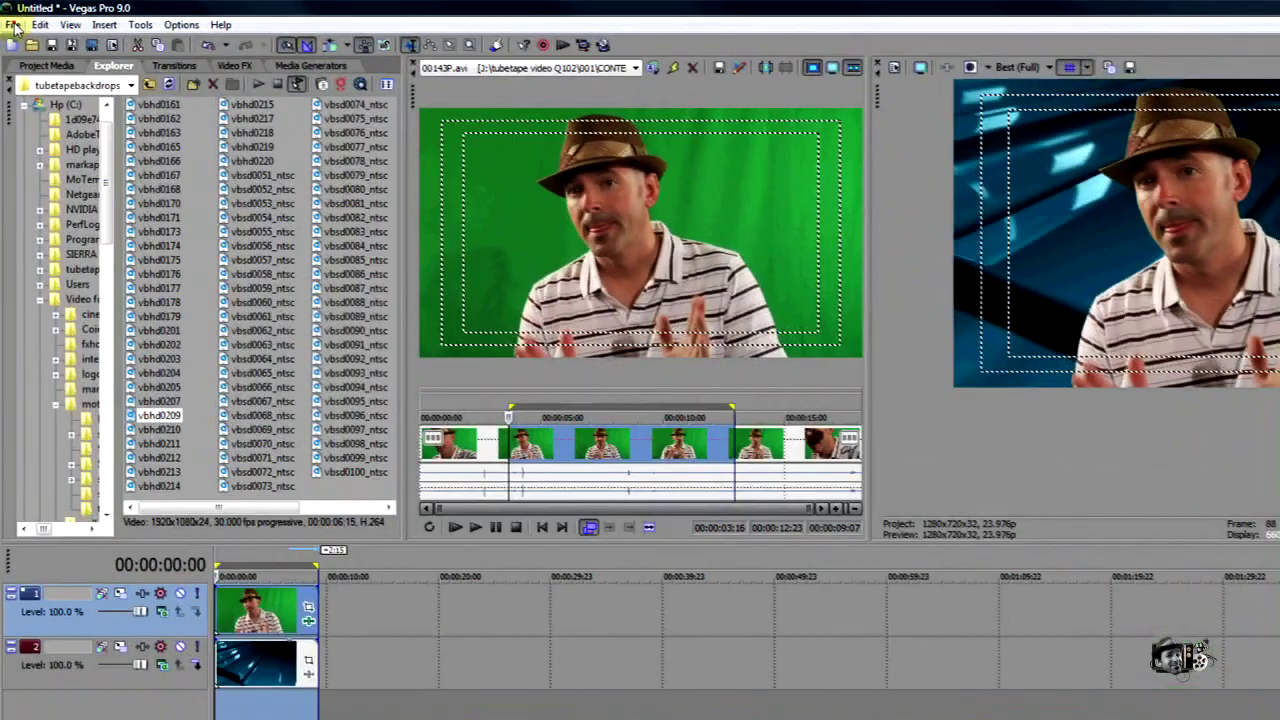
click(13, 24)
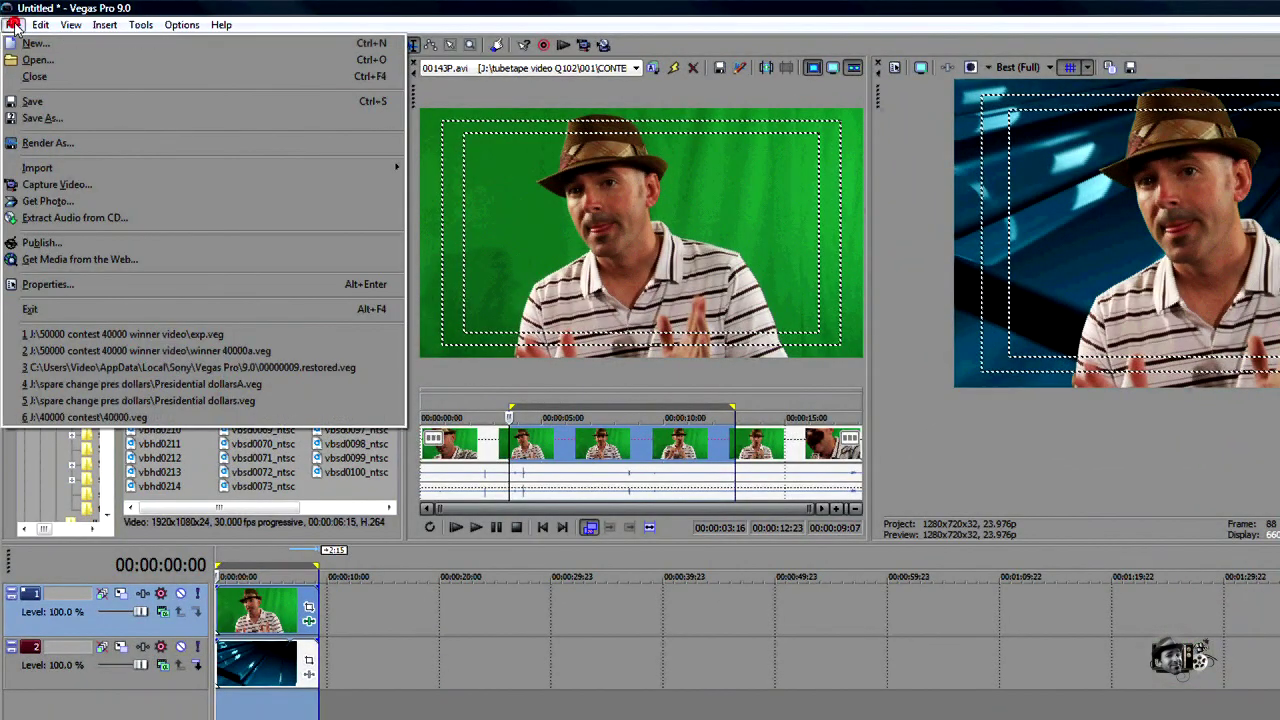
Step: Set up a Sony AVC render with the Internet 16:9 HD 30p template and open its custom settings
click(43, 147)
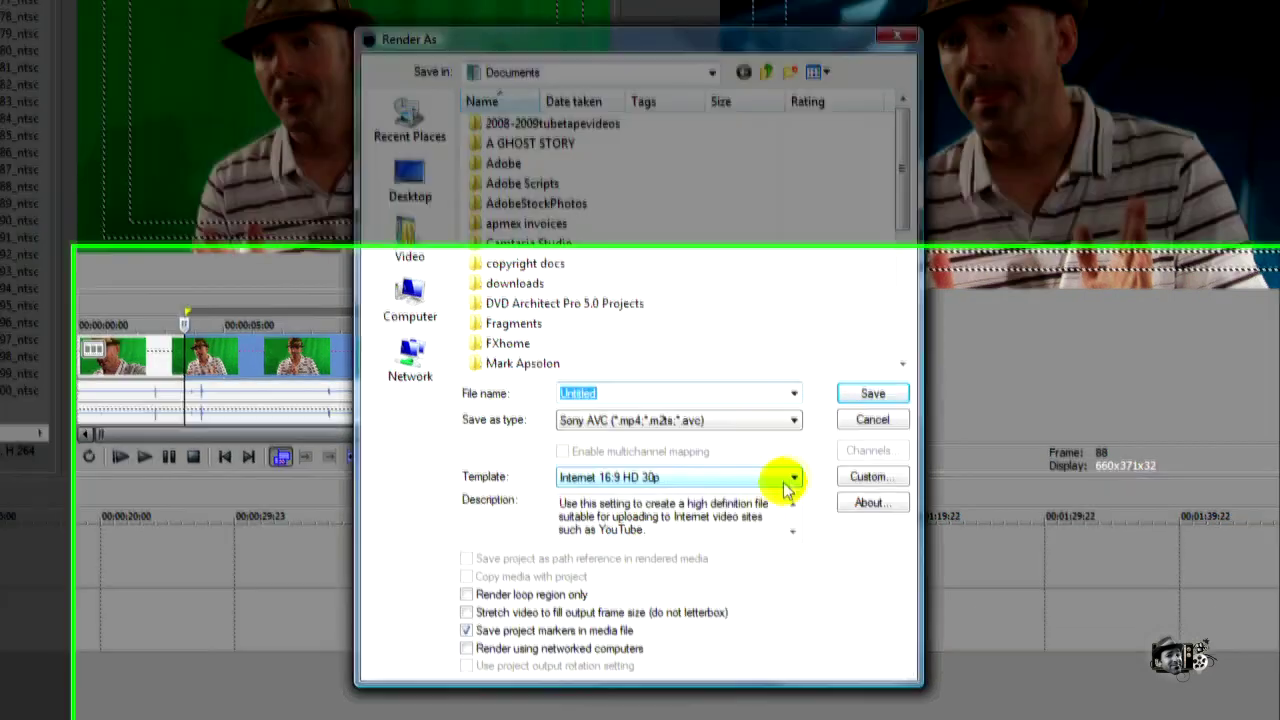
click(786, 480)
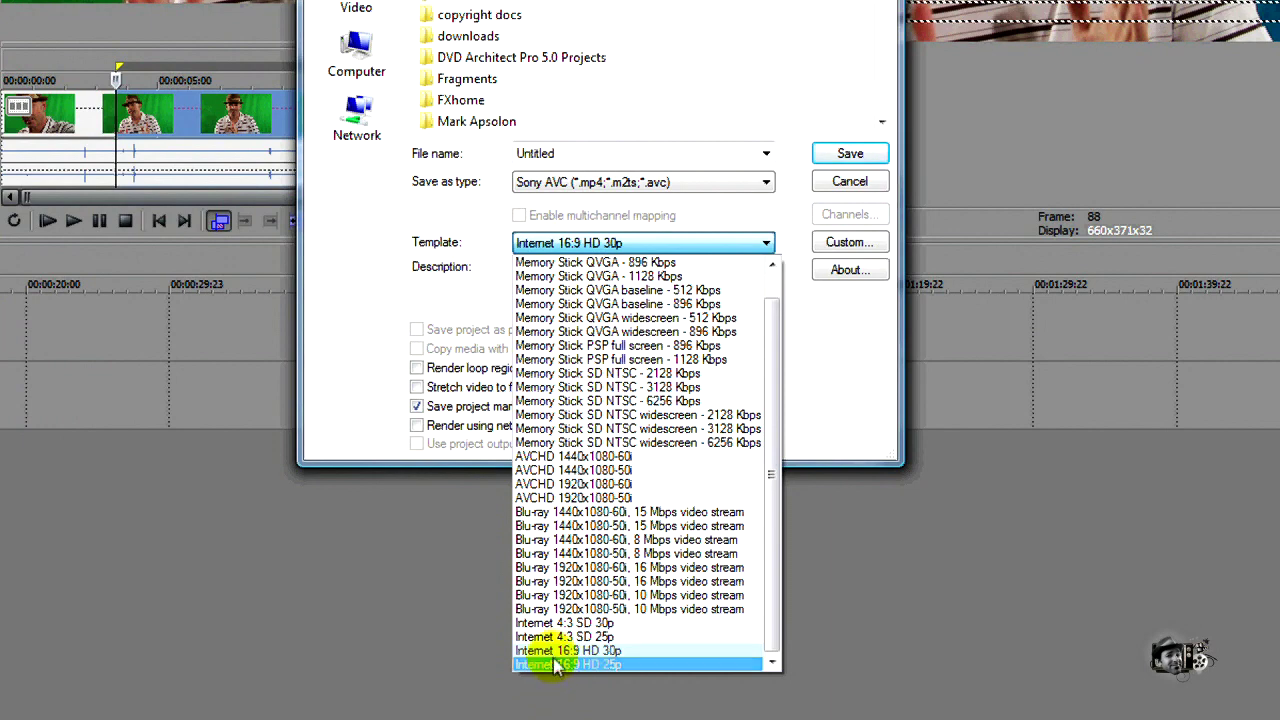
click(550, 651)
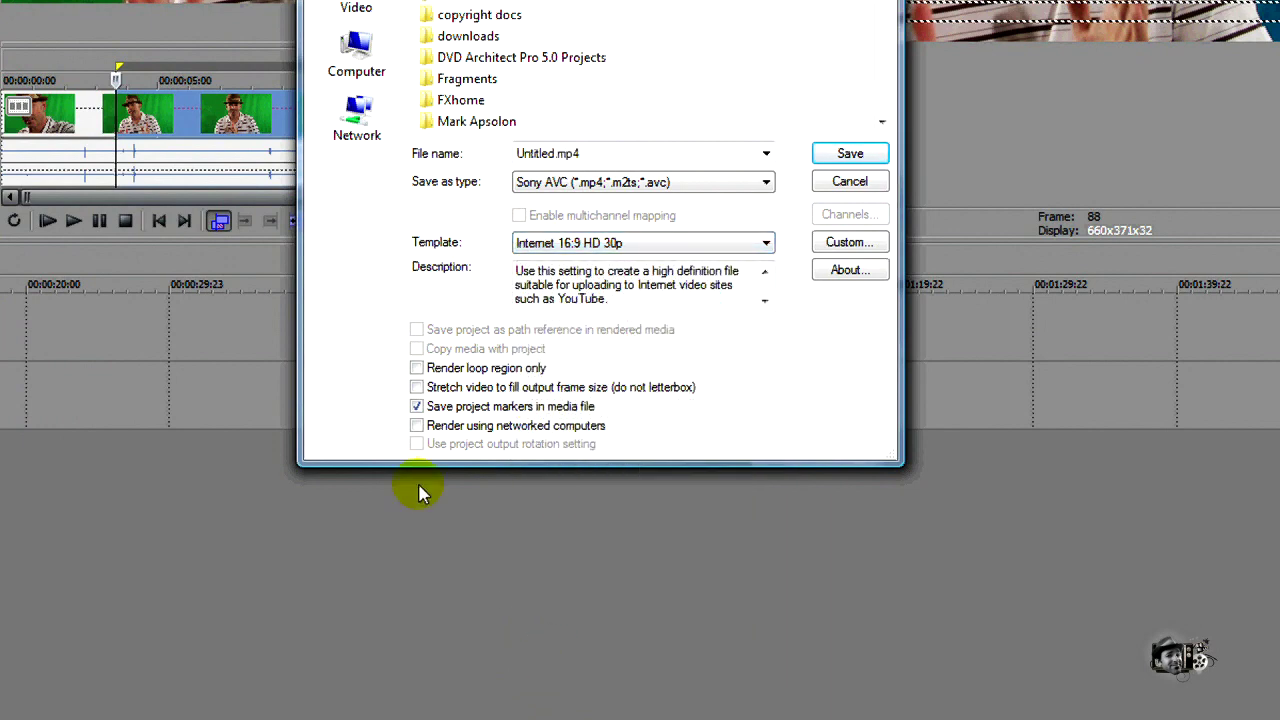
click(851, 250)
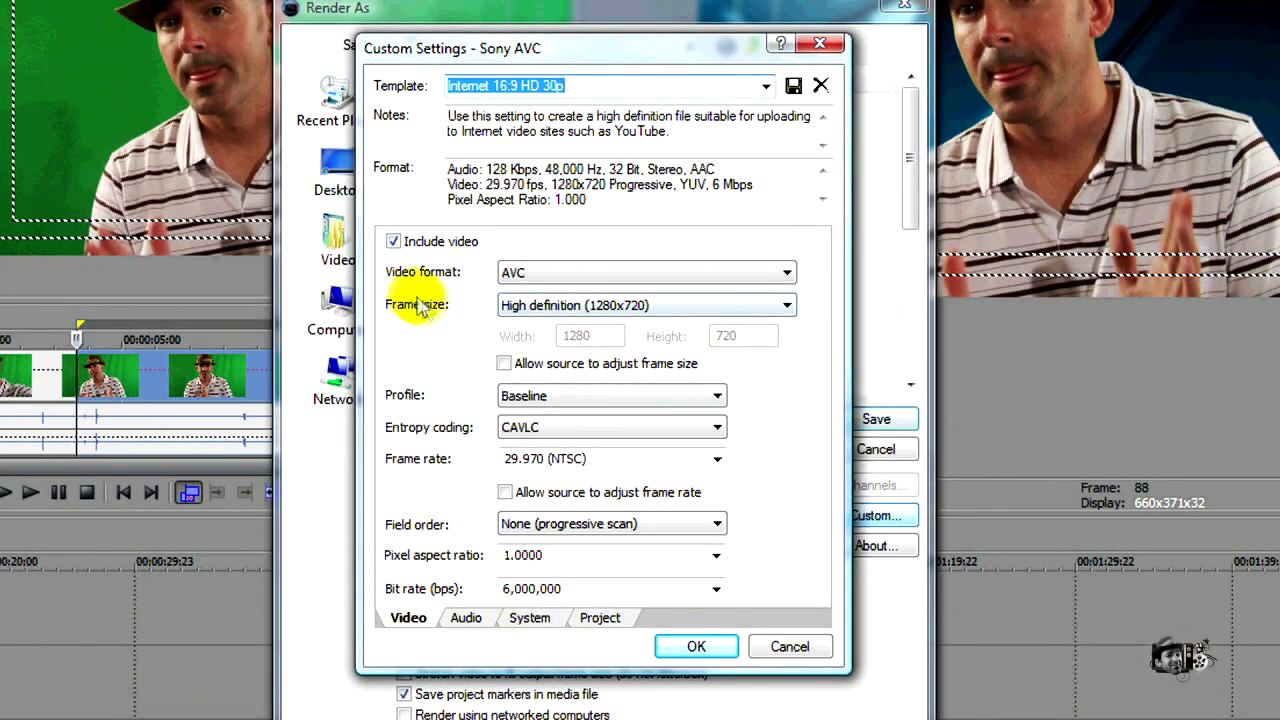
Step: Keep frame size at High definition (1280x720), name the output chromakey and start rendering
click(788, 307)
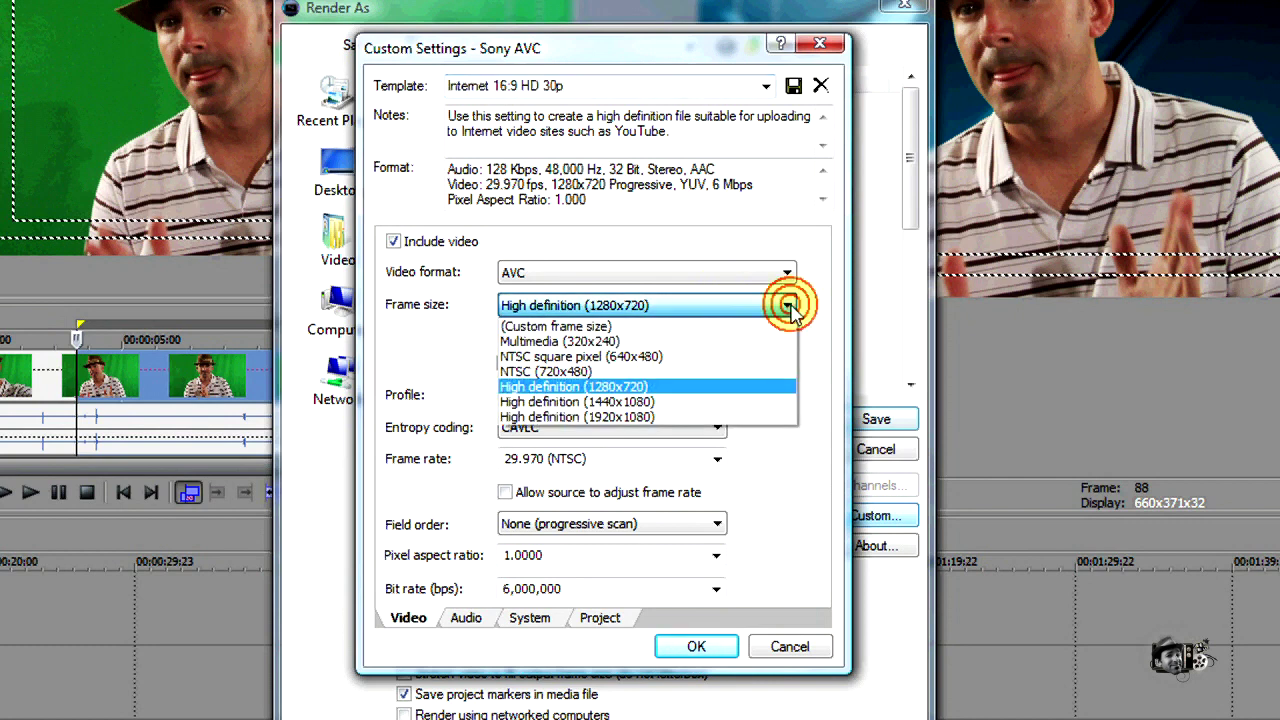
click(670, 387)
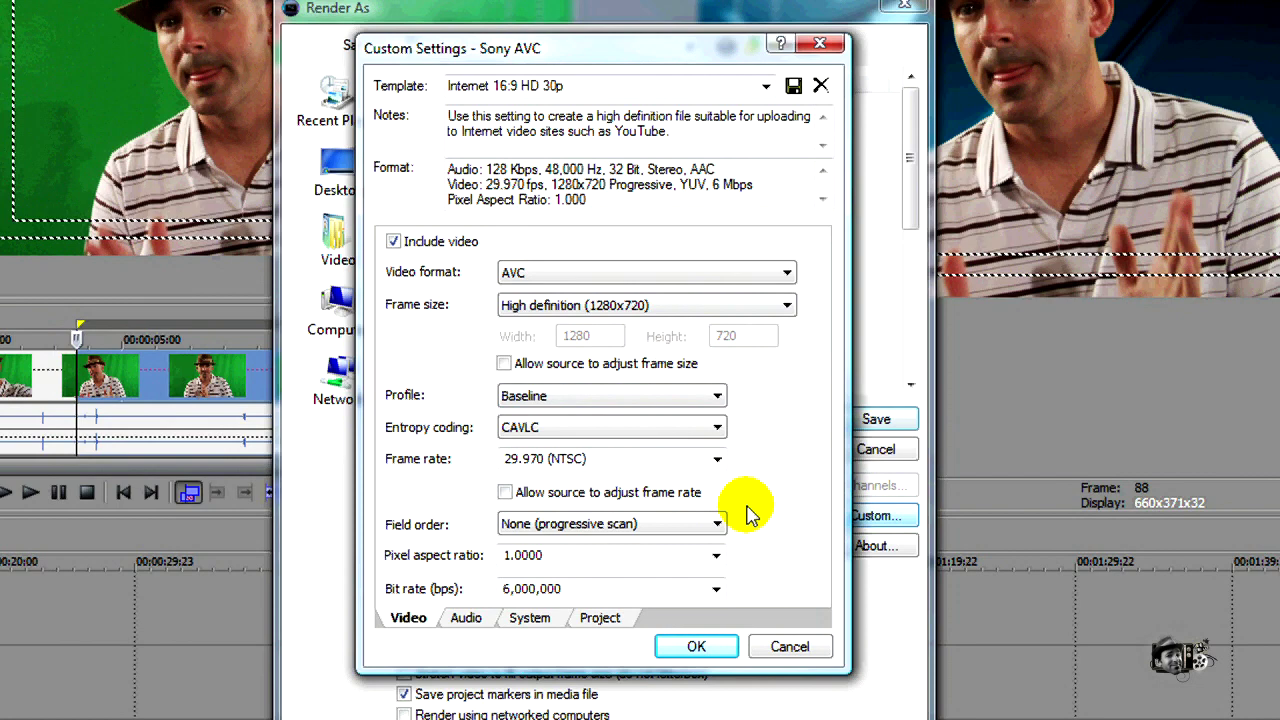
click(696, 648)
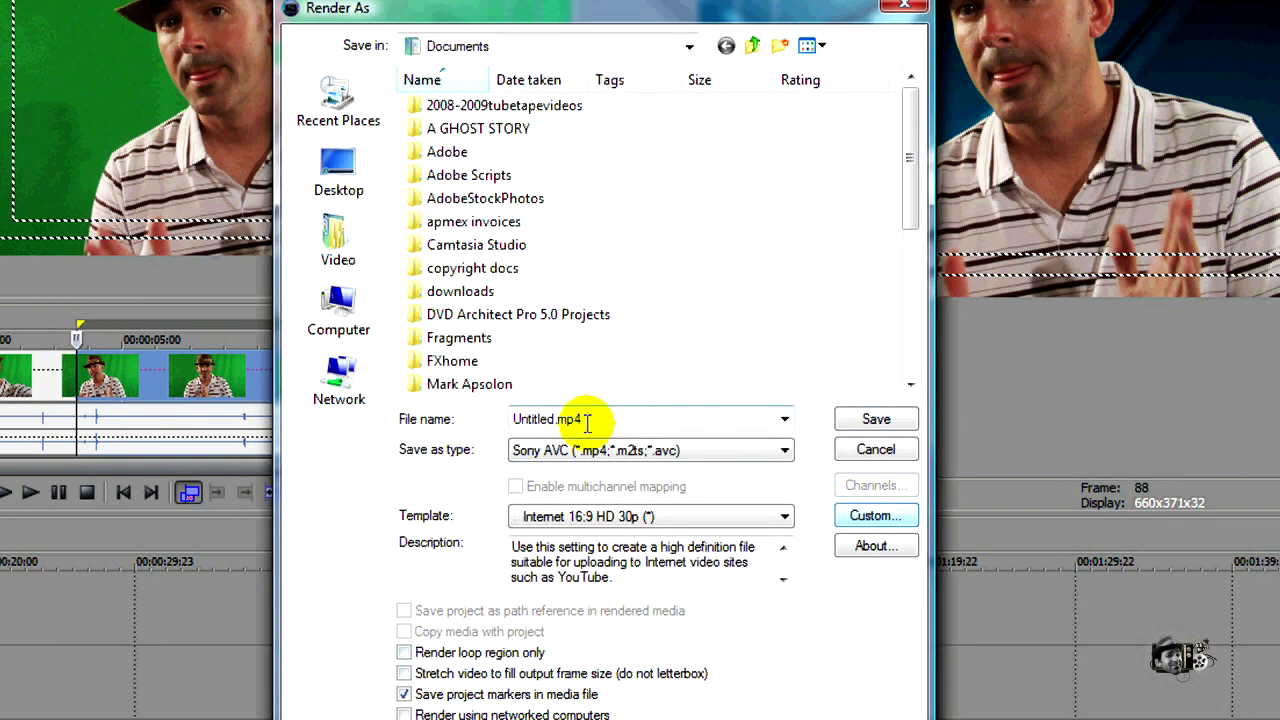
double_click(588, 421)
text(c)
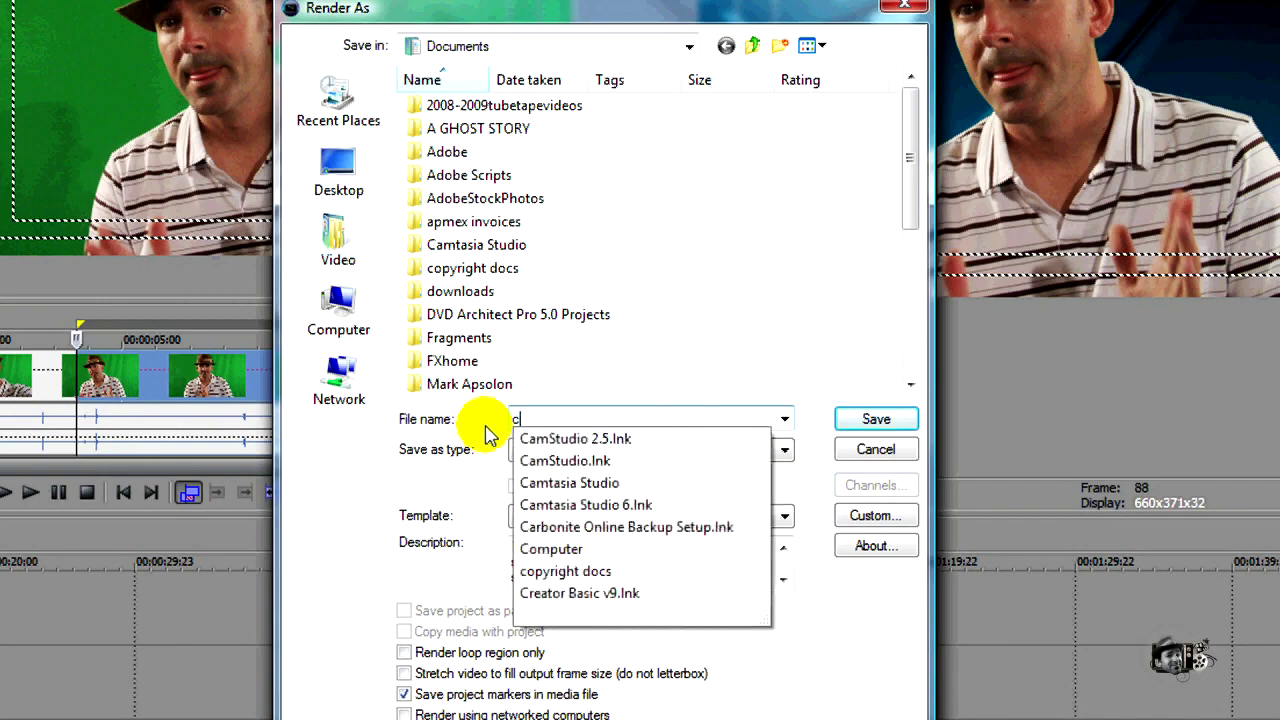
text(hromakey)
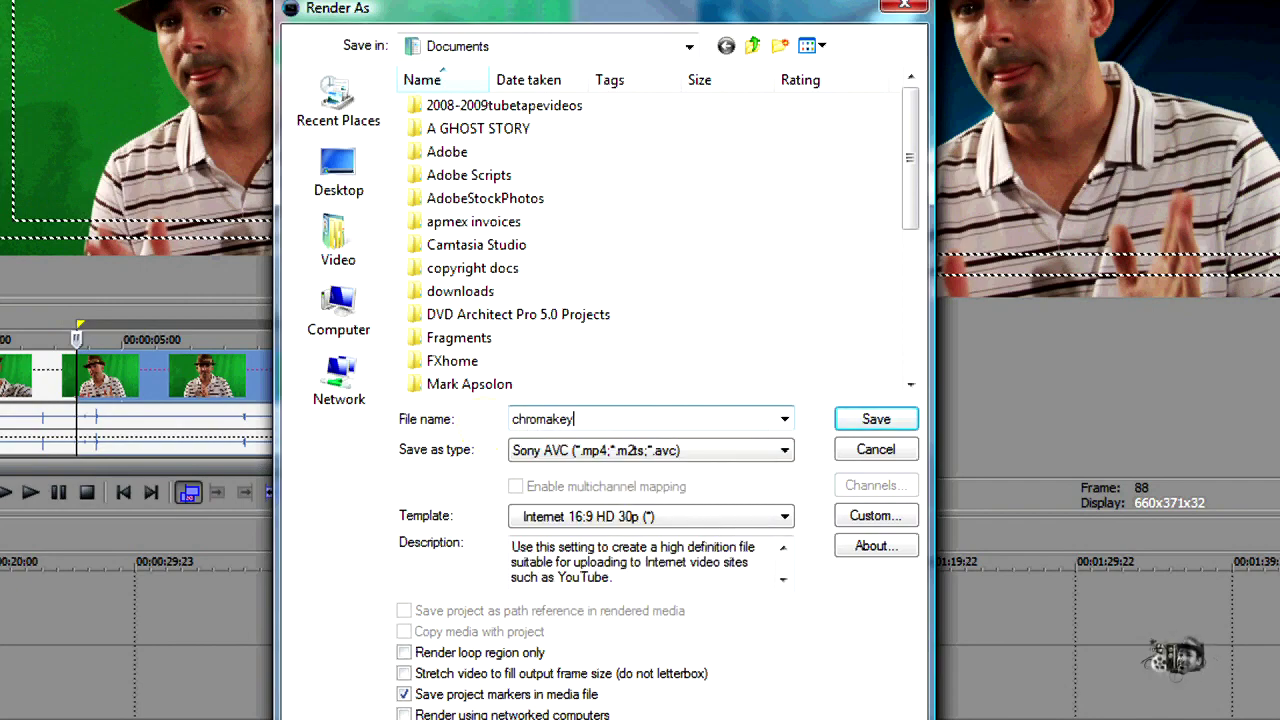
click(876, 421)
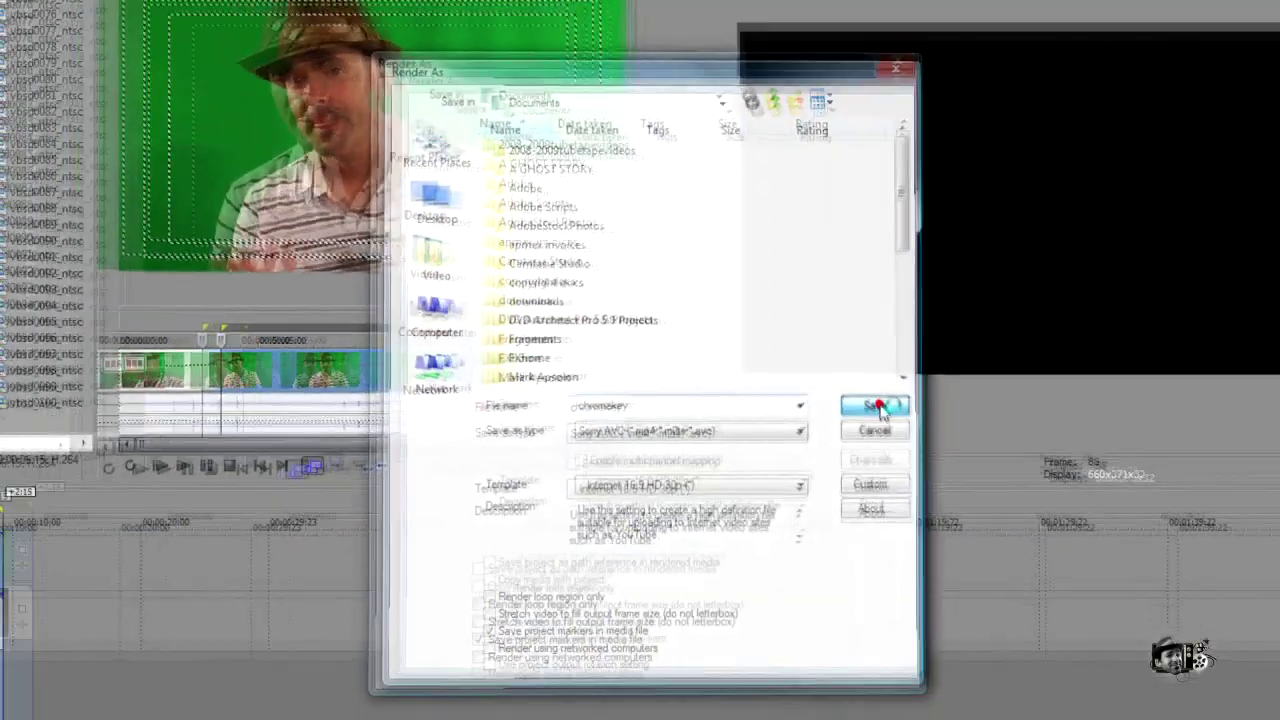